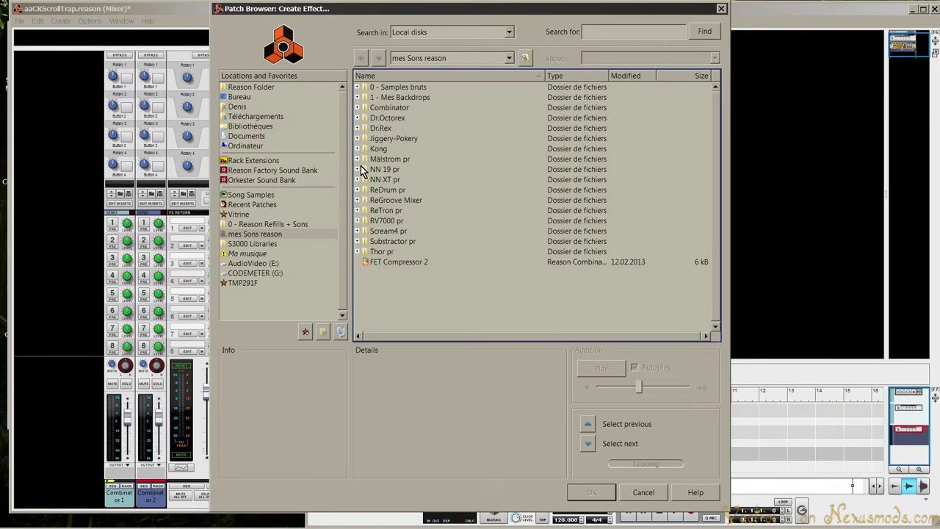
- Create an effect from the Thunder Verb Stereo patch in the Combinator > Multi Effets pr folder of mes Sons reason
{"action": "left_click", "coordinate": [294, 235]}
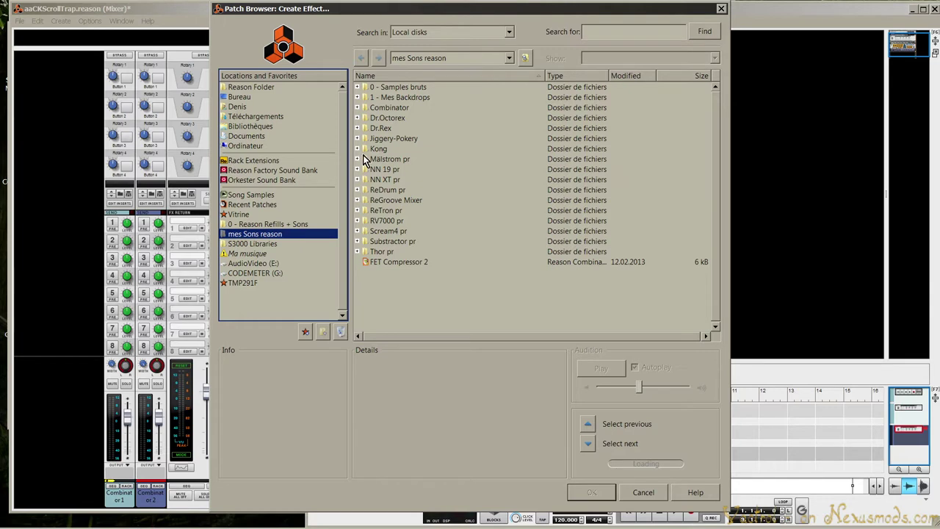
{"action": "left_click", "coordinate": [357, 107]}
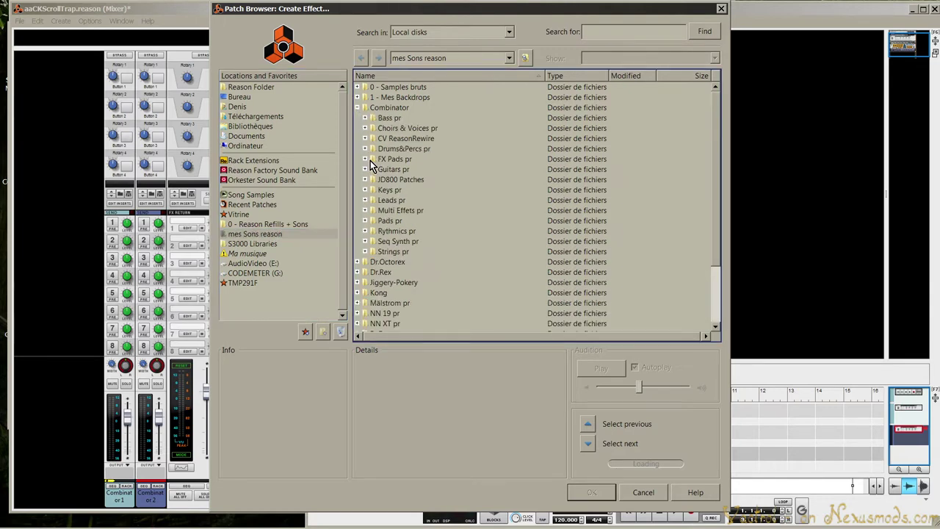
{"action": "left_click", "coordinate": [365, 211]}
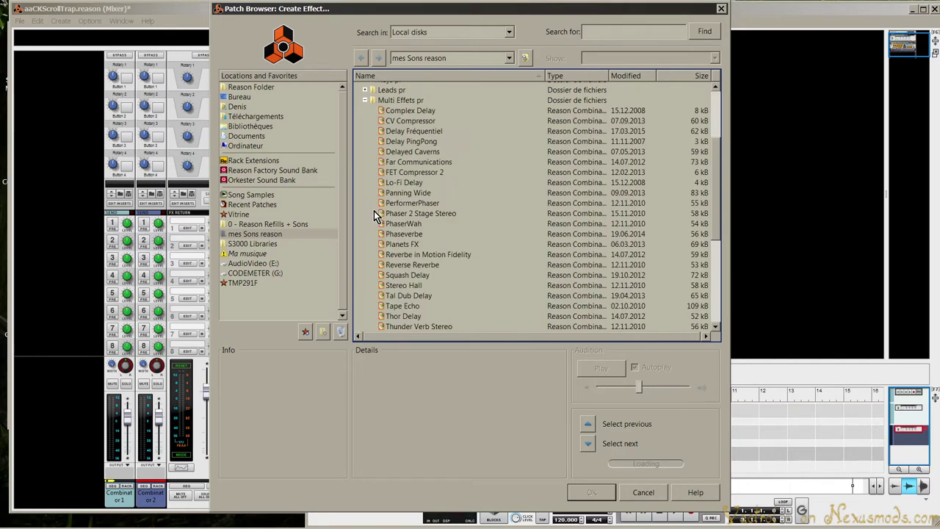
{"action": "left_click", "coordinate": [438, 133]}
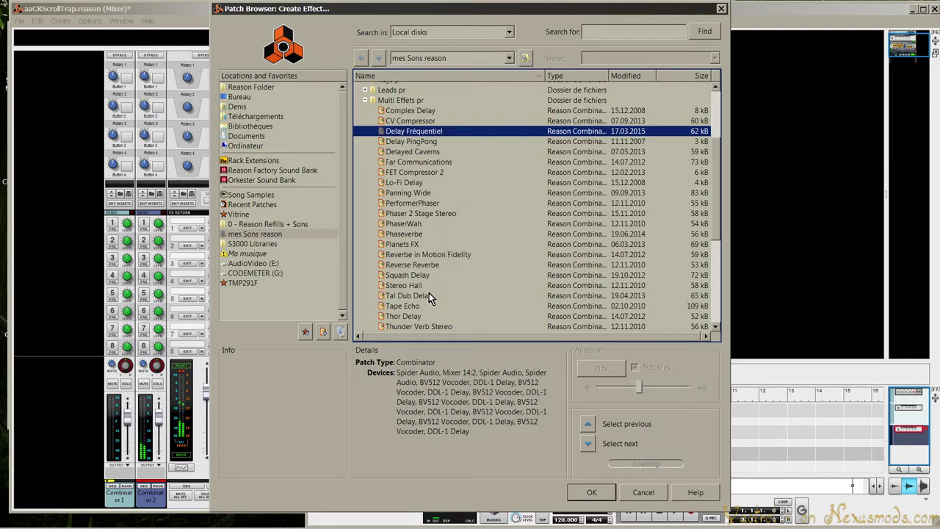
{"action": "left_click", "coordinate": [425, 325]}
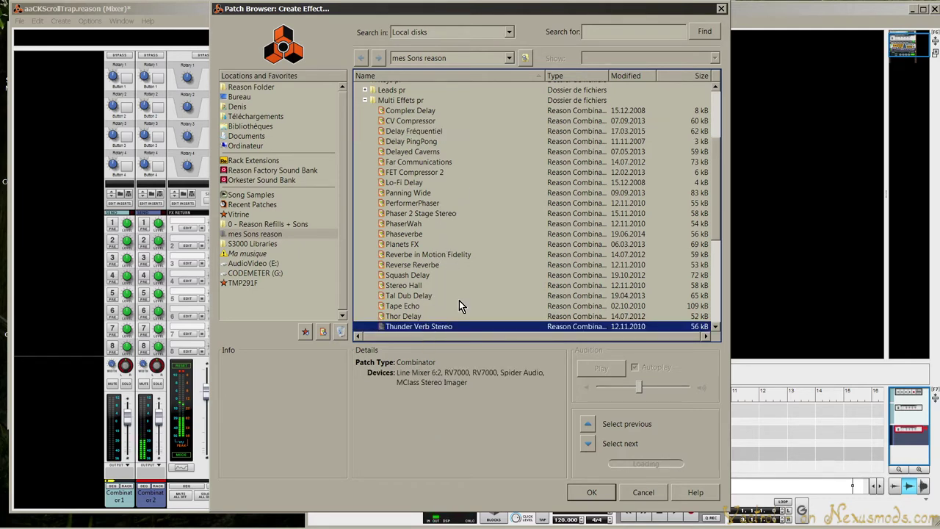
{"action": "scroll", "coordinate": [654, 231], "scroll_direction": "down", "scroll_amount": 1}
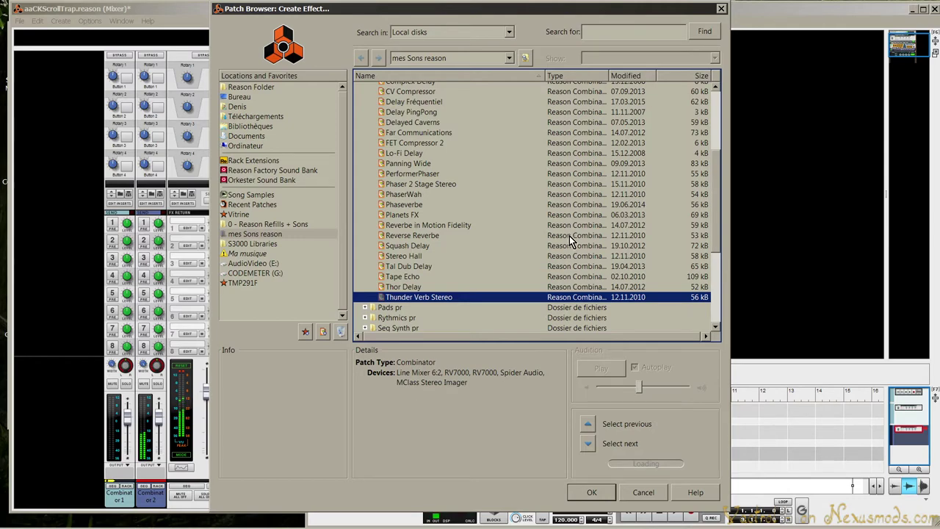
{"action": "left_click", "coordinate": [596, 495]}
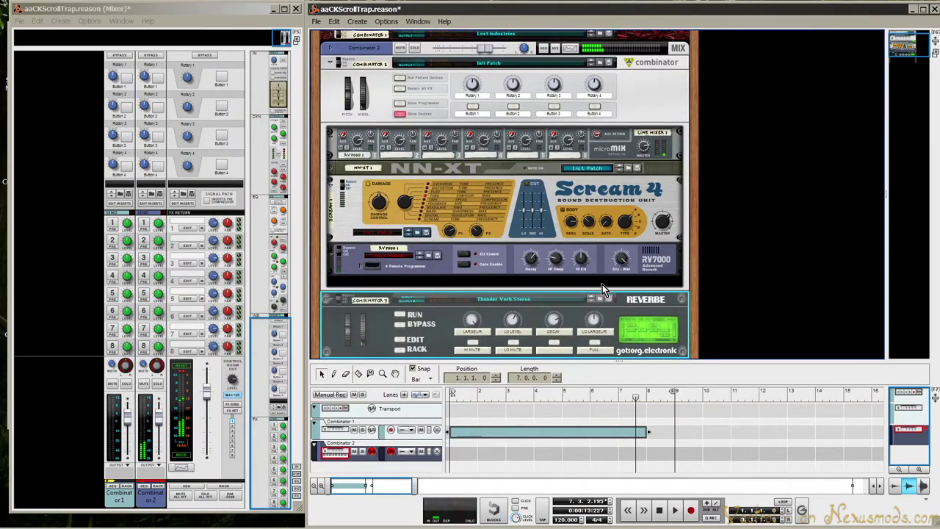
{"action": "scroll", "coordinate": [609, 319], "scroll_direction": "down", "scroll_amount": 1}
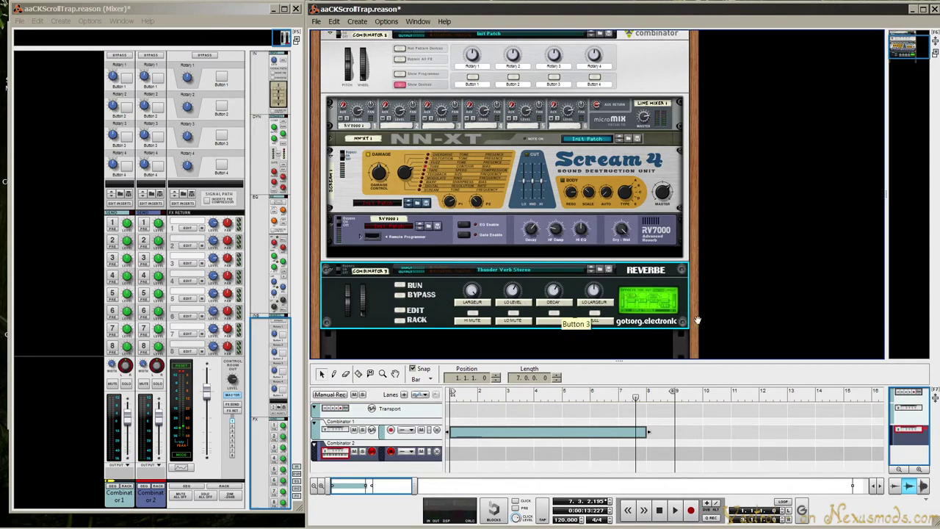
{"action": "left_click", "coordinate": [595, 319]}
{"action": "left_click", "coordinate": [481, 325]}
- Add a Spider CV Merger & Splitter directly below the SubTractor inside the Combinator
{"action": "left_click", "coordinate": [342, 222]}
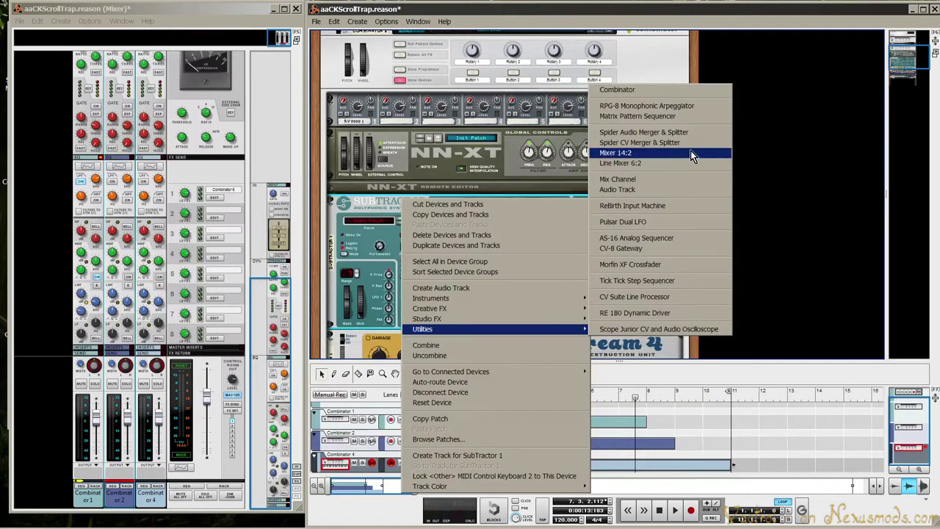
{"action": "left_click", "coordinate": [687, 142]}
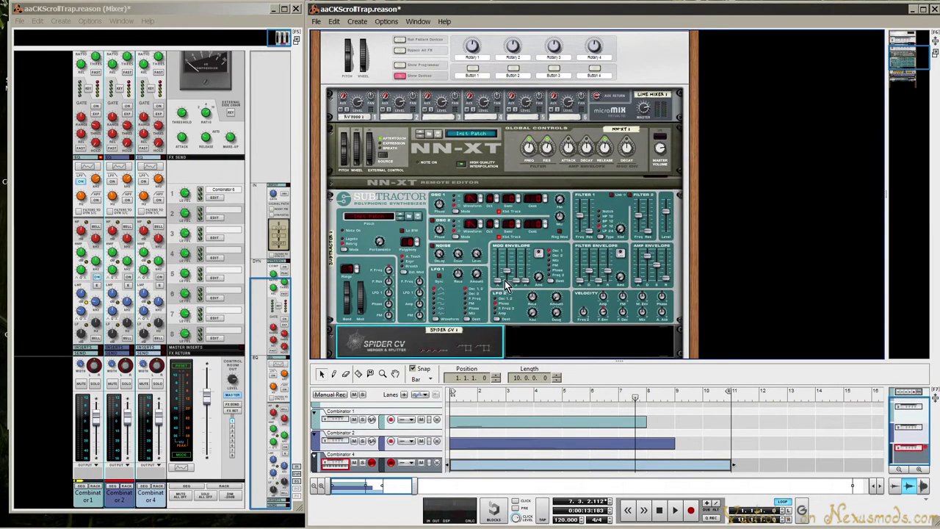
{"action": "right_click", "coordinate": [407, 343]}
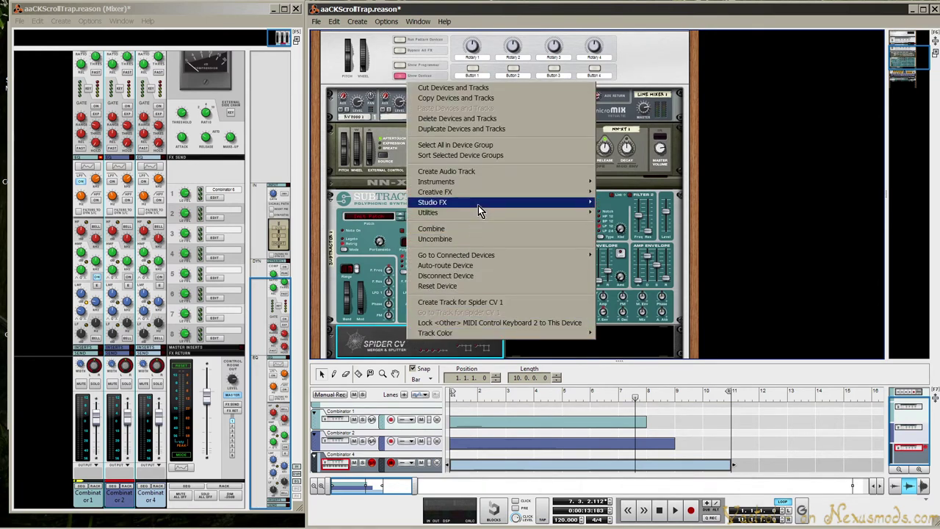
{"action": "mouse_move", "coordinate": [476, 212]}
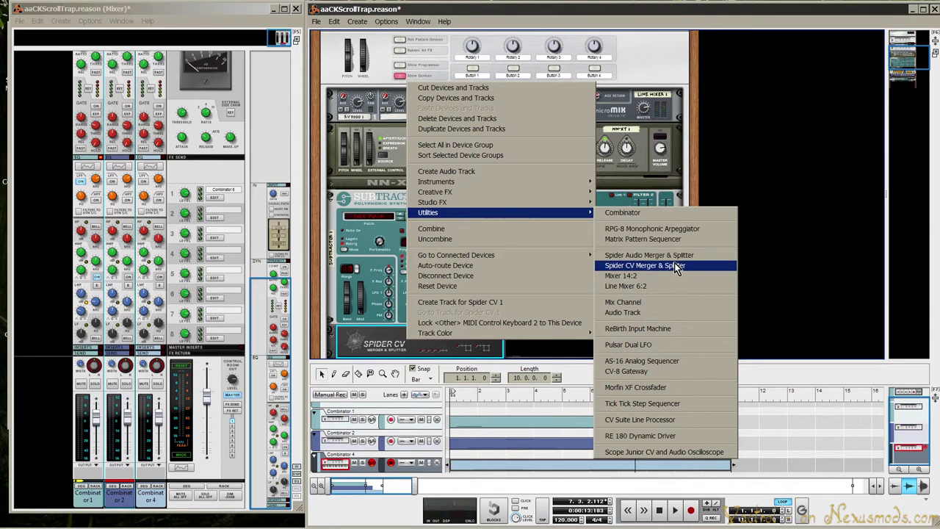
{"action": "left_click", "coordinate": [367, 341]}
- On the rack's rear side, connect the SubTractor's LFO 1 modulation output to the Spider CV's first Merge input
{"action": "key", "text": "Tab"}
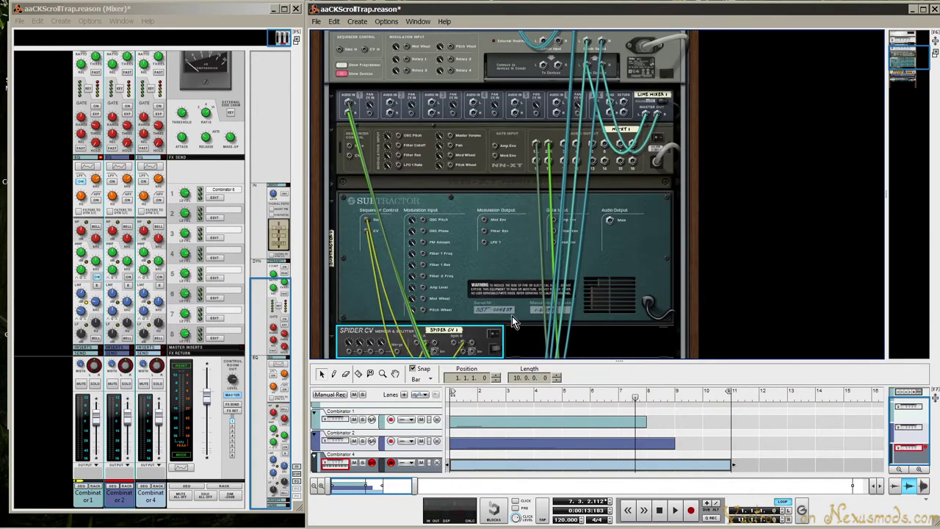
{"action": "scroll", "coordinate": [409, 318], "scroll_direction": "down", "scroll_amount": 2}
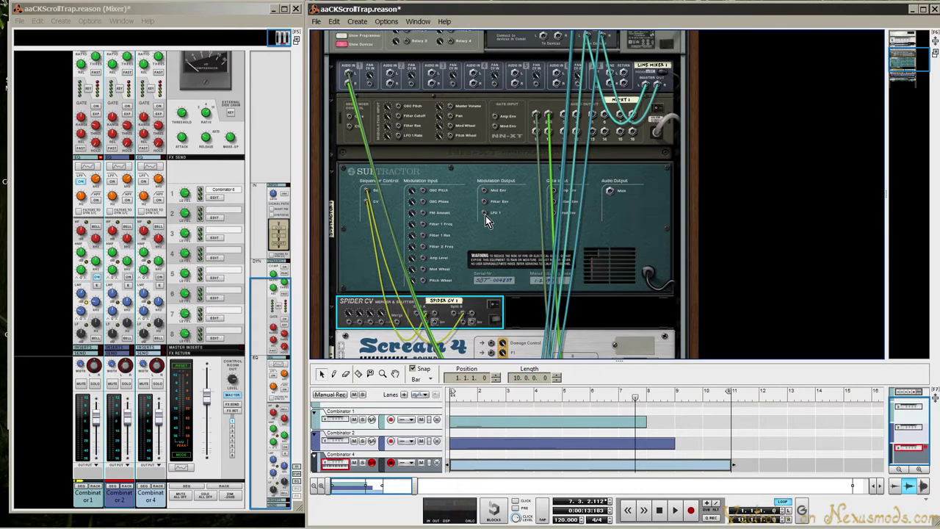
{"action": "left_click_drag", "start_coordinate": [486, 215], "coordinate": [350, 326]}
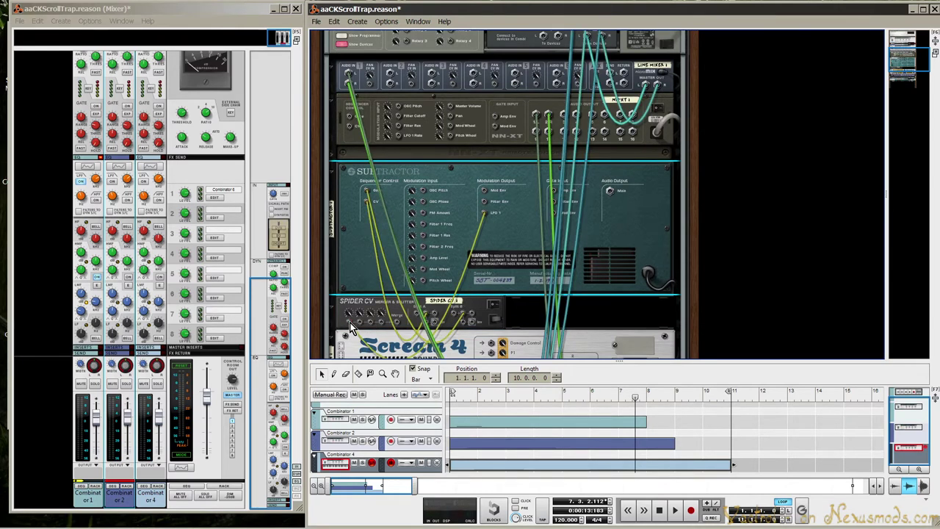
- Disconnect the SubTractor's Sequencer Control cables from the Spider CV and connect its Merge output to Line Mixer channel 1's Pan CV input
{"action": "left_click", "coordinate": [425, 320]}
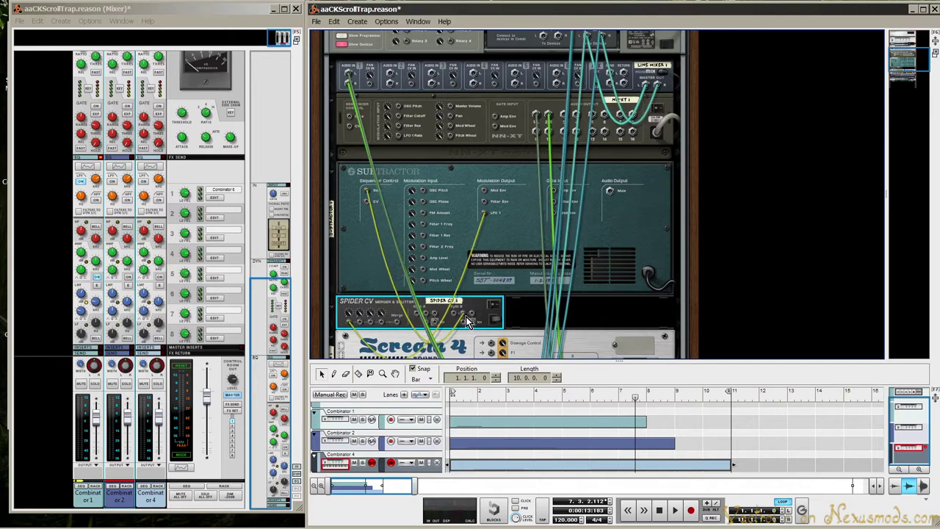
{"action": "left_click_drag", "start_coordinate": [468, 321], "coordinate": [481, 302]}
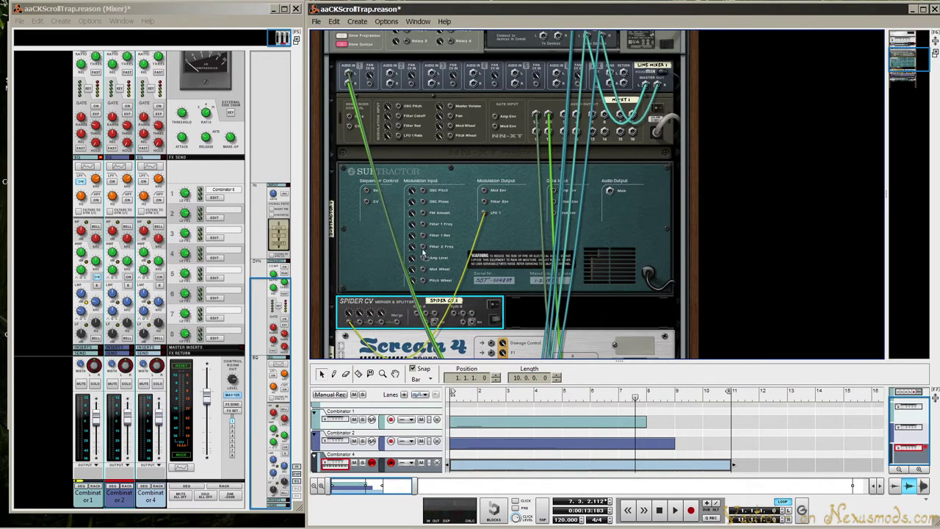
{"action": "left_click_drag", "start_coordinate": [423, 253], "coordinate": [396, 136]}
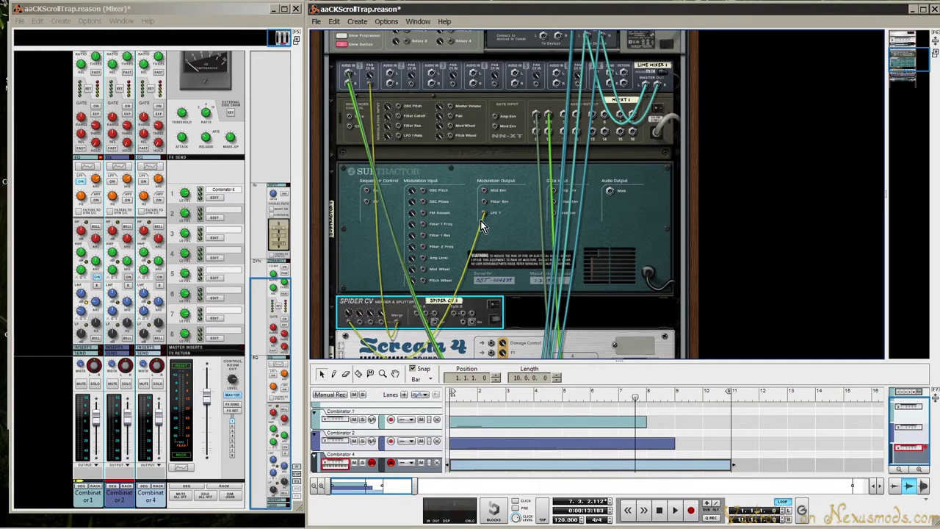
- Play the song from the rack's front side and adjust the SubTractor's LFO 1 settings while listening
{"action": "key", "text": "Tab"}
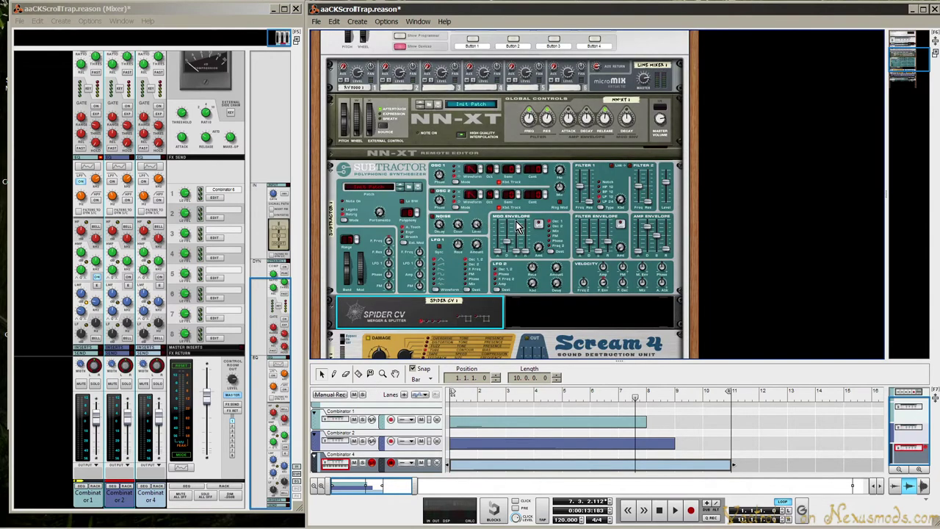
{"action": "key", "text": "space"}
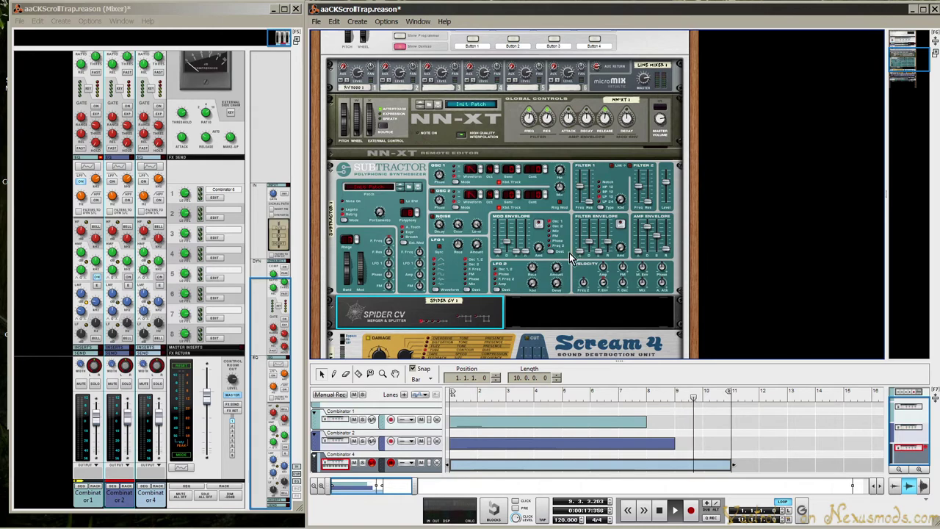
{"action": "left_click", "coordinate": [458, 247]}
{"action": "left_click_drag", "start_coordinate": [455, 278], "coordinate": [455, 285]}
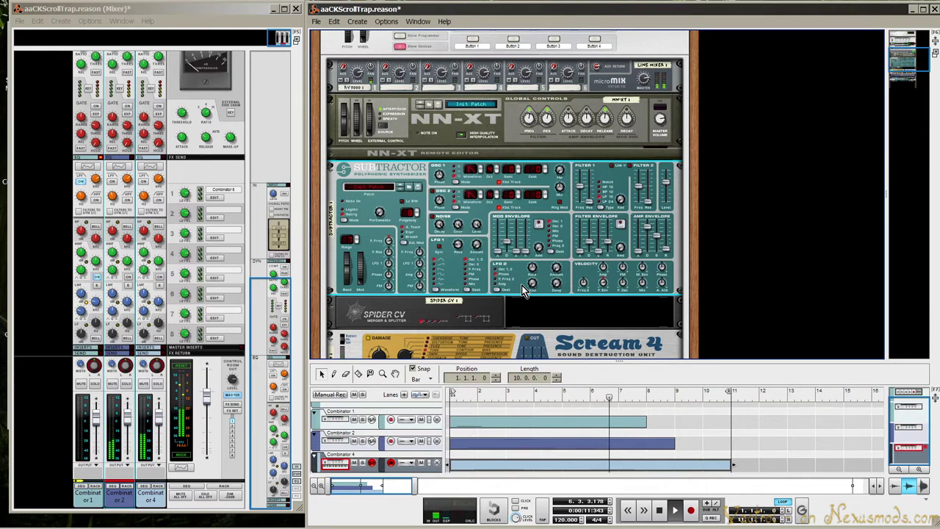
- Move the NN-XT Pan cable to a Spider CV Split A output and connect the Merge output to the Split A input
{"action": "key", "text": "Tab"}
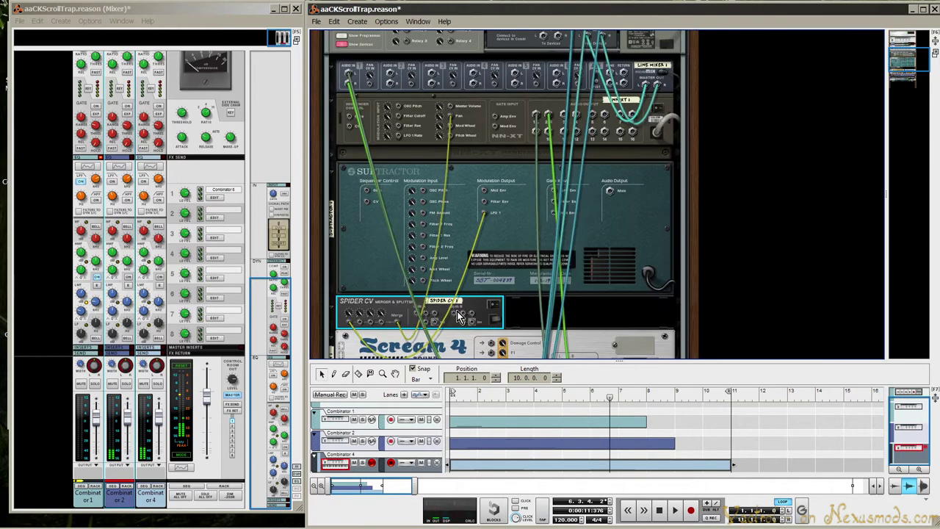
{"action": "left_click_drag", "start_coordinate": [398, 329], "coordinate": [430, 331]}
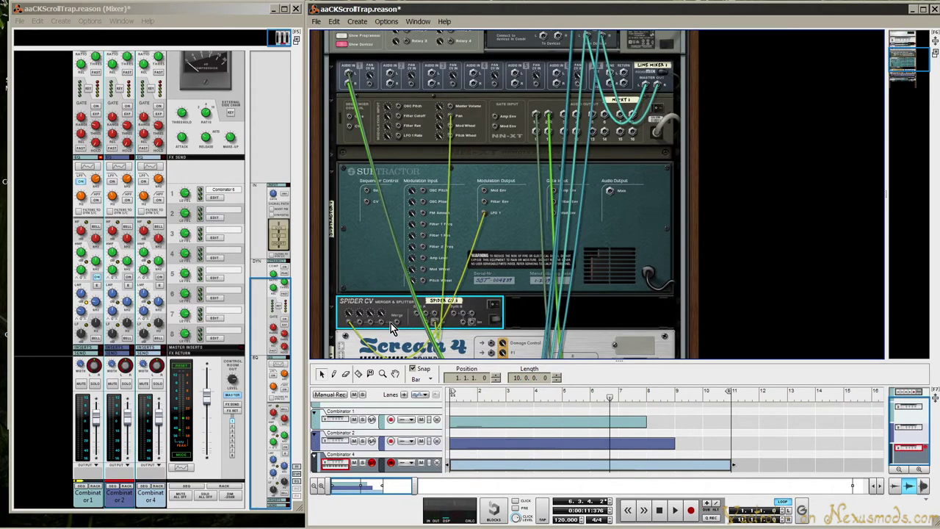
{"action": "key", "text": "l"}
{"action": "key", "text": "l"}
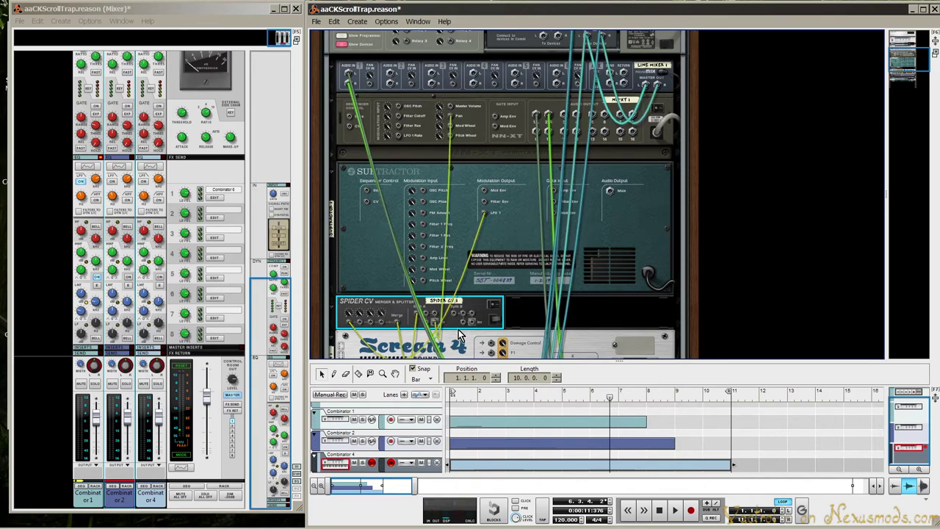
- Return to the rack's front side, fold the track devices below the mastering Combinator, and save the song
{"action": "key", "text": "Tab"}
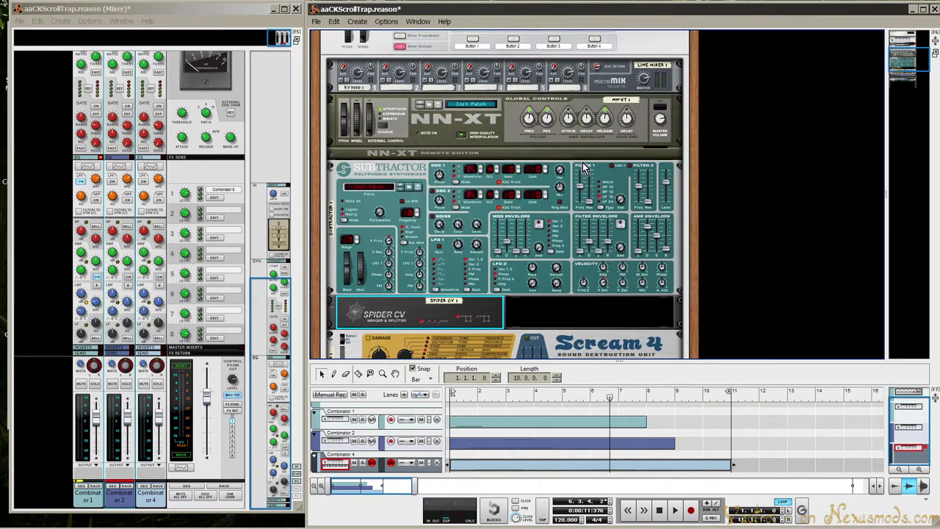
{"action": "scroll", "coordinate": [408, 166], "scroll_direction": "up", "scroll_amount": 3}
{"action": "scroll", "coordinate": [408, 165], "scroll_direction": "up", "scroll_amount": 3}
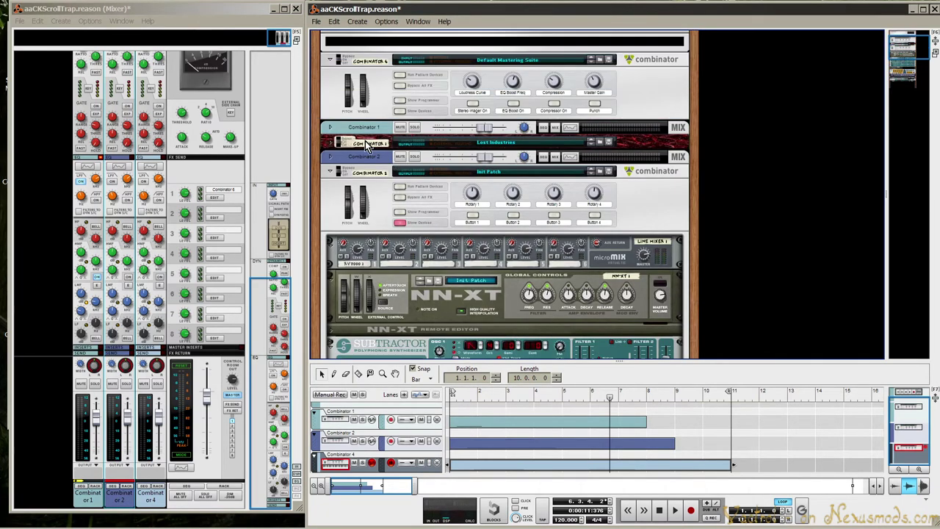
{"action": "left_click", "coordinate": [331, 171]}
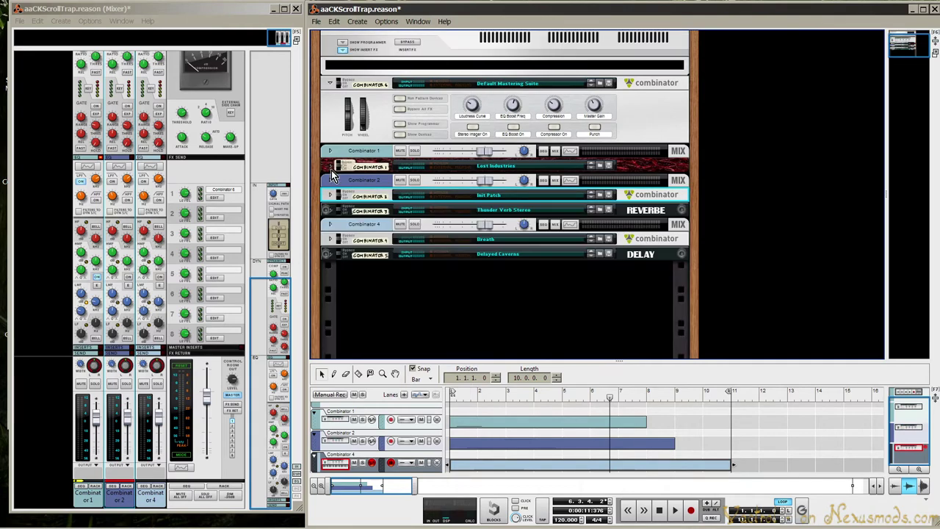
{"action": "left_click", "coordinate": [316, 21]}
{"action": "left_click", "coordinate": [327, 87]}
- Start exporting the loop as an audio file and browse to the SkyrimMod Audio folder
{"action": "left_click", "coordinate": [315, 22]}
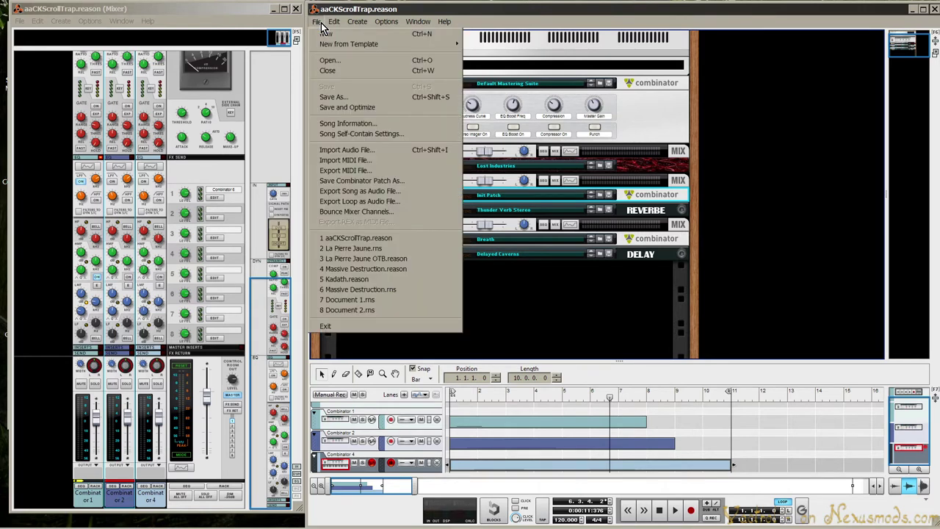
{"action": "left_click", "coordinate": [399, 202]}
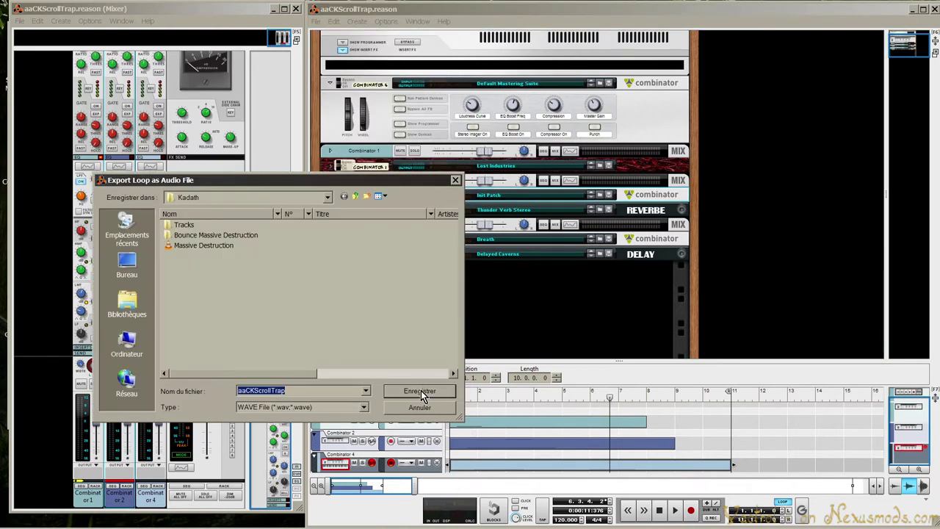
{"action": "left_click", "coordinate": [356, 197]}
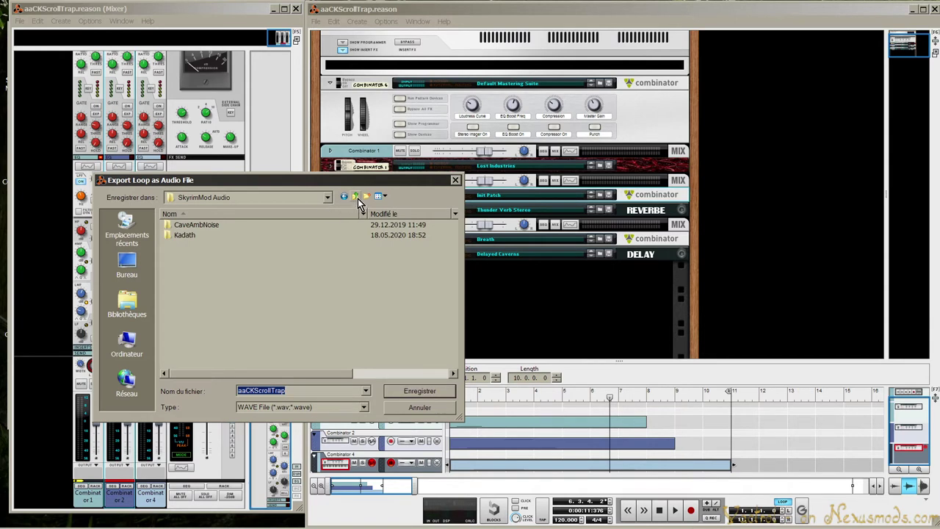
{"action": "left_click", "coordinate": [357, 198]}
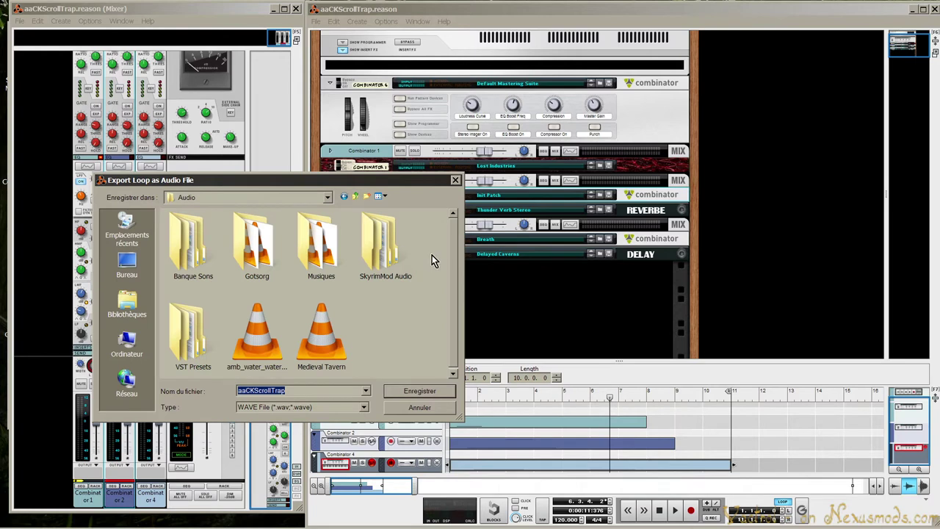
{"action": "double_click", "coordinate": [379, 252]}
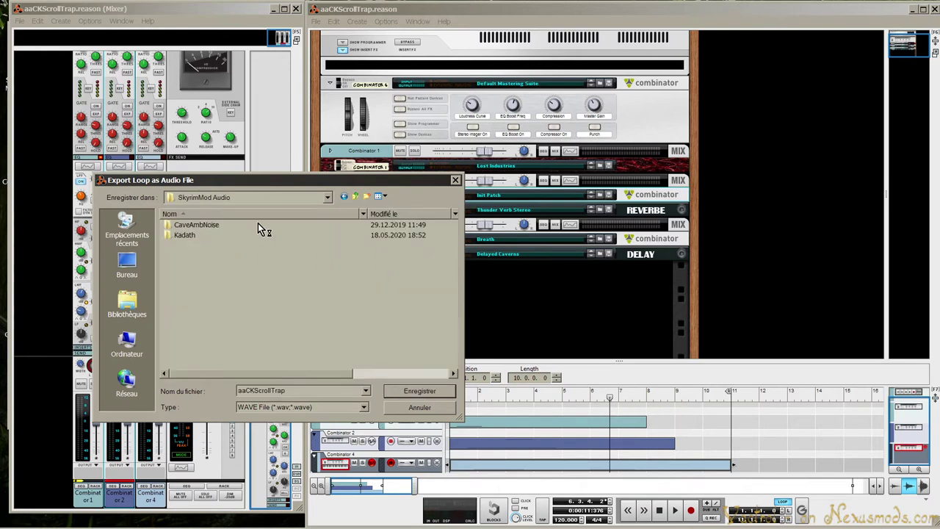
- Create a folder named ScrollTrap in SkyrimMod Audio and open it as the export destination
{"action": "left_click", "coordinate": [368, 196]}
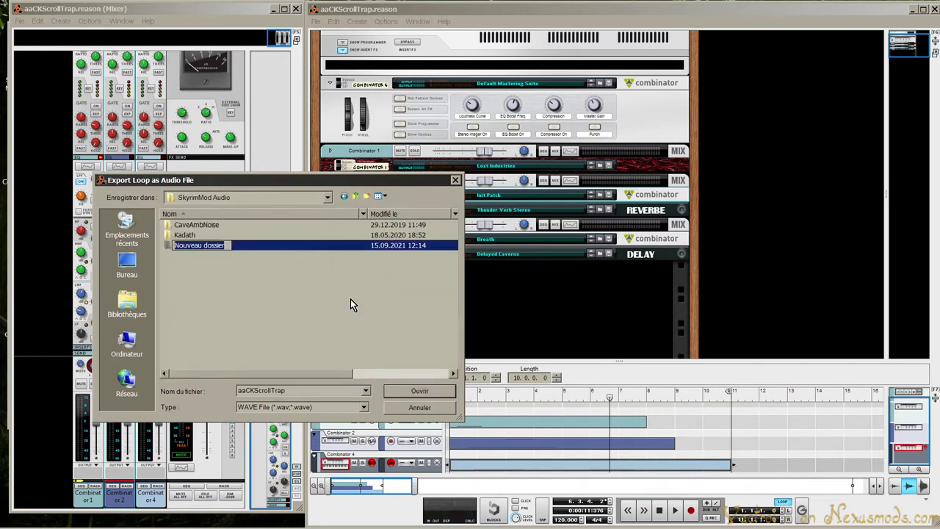
{"action": "type", "text": "S"}
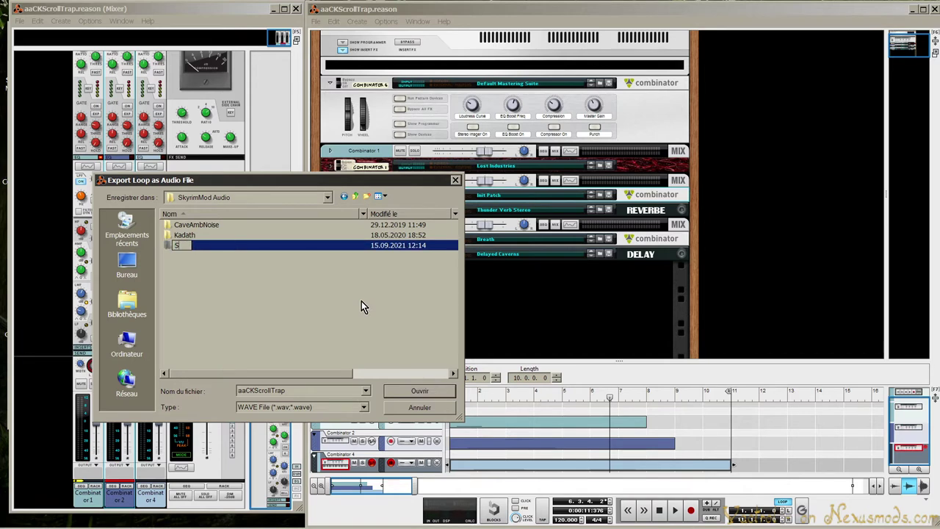
{"action": "type", "text": "crollTrap"}
{"action": "key", "text": "Return"}
{"action": "double_click", "coordinate": [195, 247]}
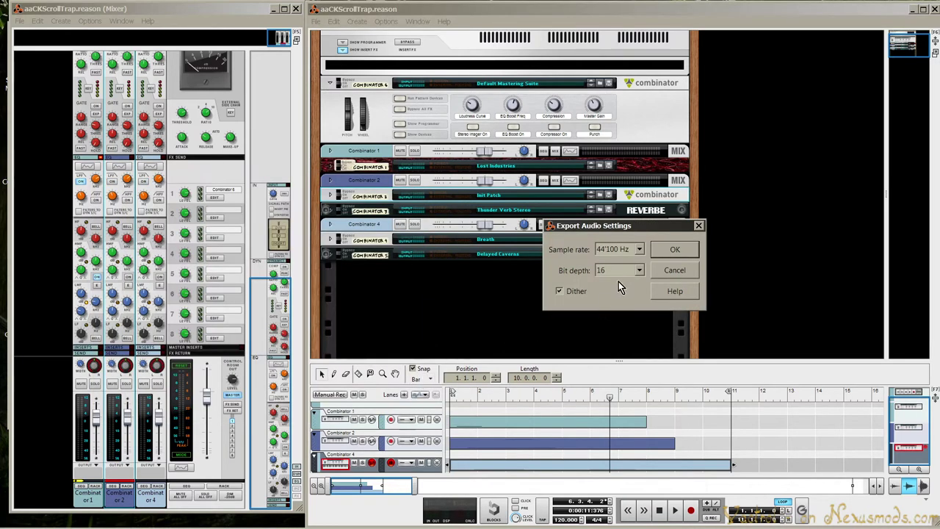
- Export the loop at a 44'100 Hz sample rate and 16-bit depth with Dither turned off
{"action": "left_click", "coordinate": [641, 248]}
{"action": "left_click", "coordinate": [624, 270]}
{"action": "left_click", "coordinate": [639, 249]}
{"action": "left_click", "coordinate": [633, 261]}
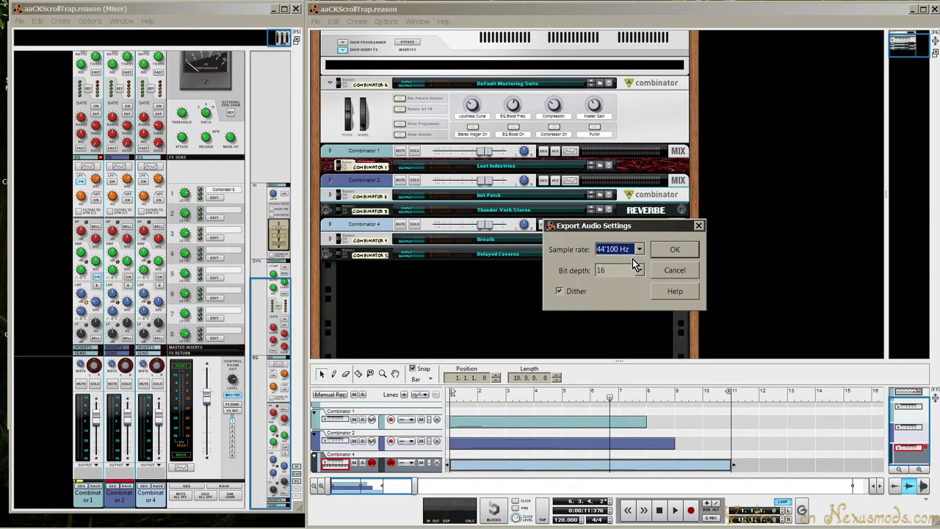
{"action": "left_click", "coordinate": [559, 291]}
{"action": "left_click", "coordinate": [675, 250]}
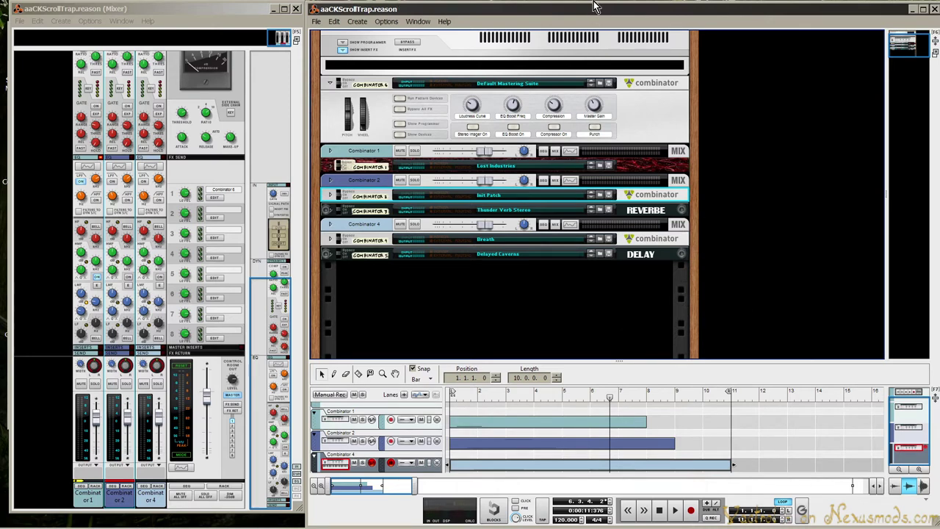
- Close the Reason window and launch WaveLab from the desktop's Musique shortcuts
{"action": "left_click", "coordinate": [932, 10]}
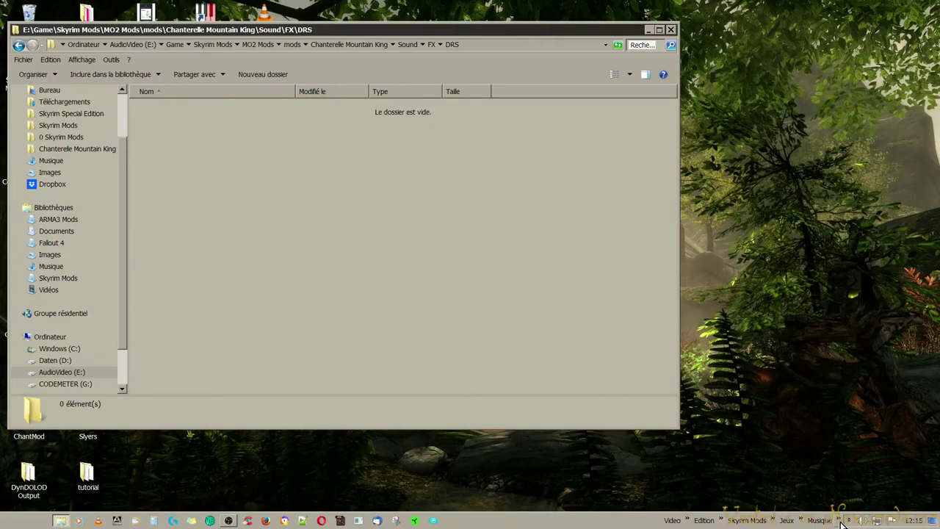
{"action": "left_click", "coordinate": [839, 521]}
{"action": "left_click", "coordinate": [853, 494]}
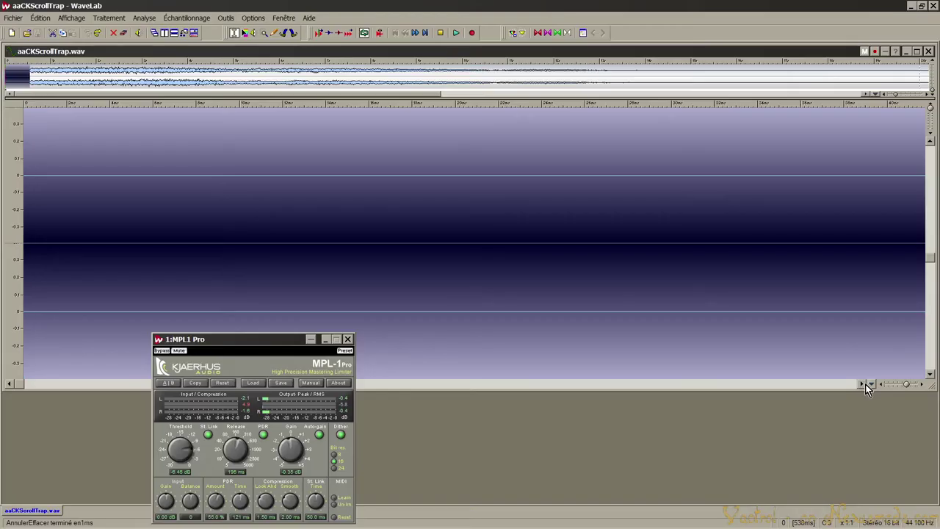
- Delete most of the silence, about 520 ms, before the sound begins in aaCKScrollTrap.wav
{"action": "left_click", "coordinate": [869, 384]}
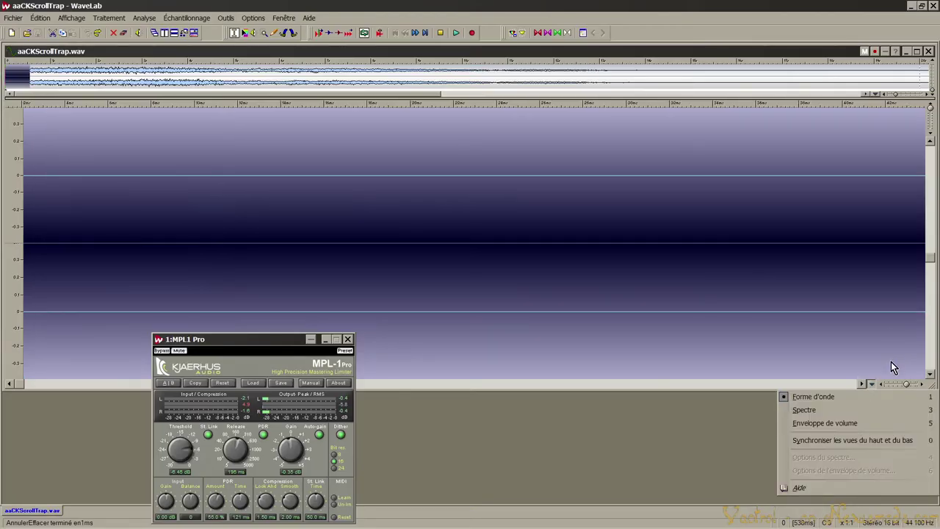
{"action": "left_click", "coordinate": [903, 384]}
{"action": "left_click", "coordinate": [897, 384]}
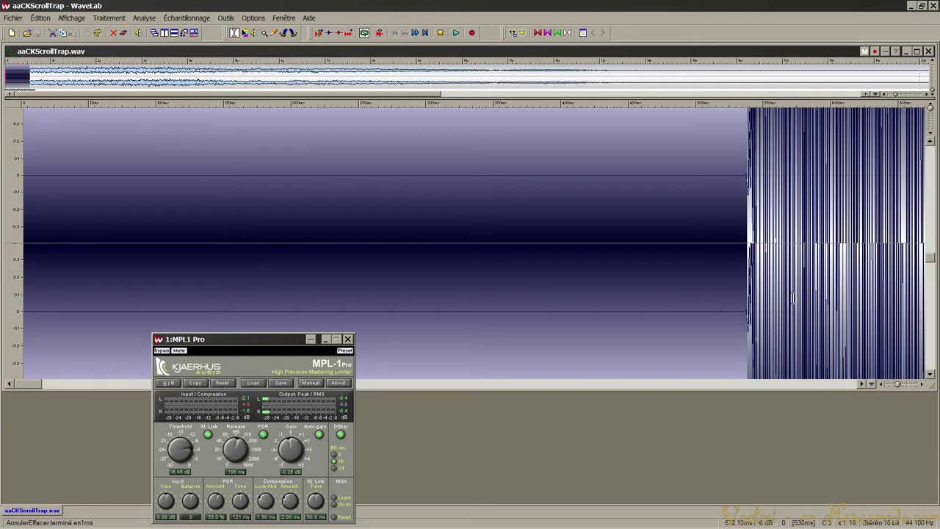
{"action": "left_click_drag", "start_coordinate": [729, 243], "coordinate": [3, 193]}
{"action": "key", "text": "Delete"}
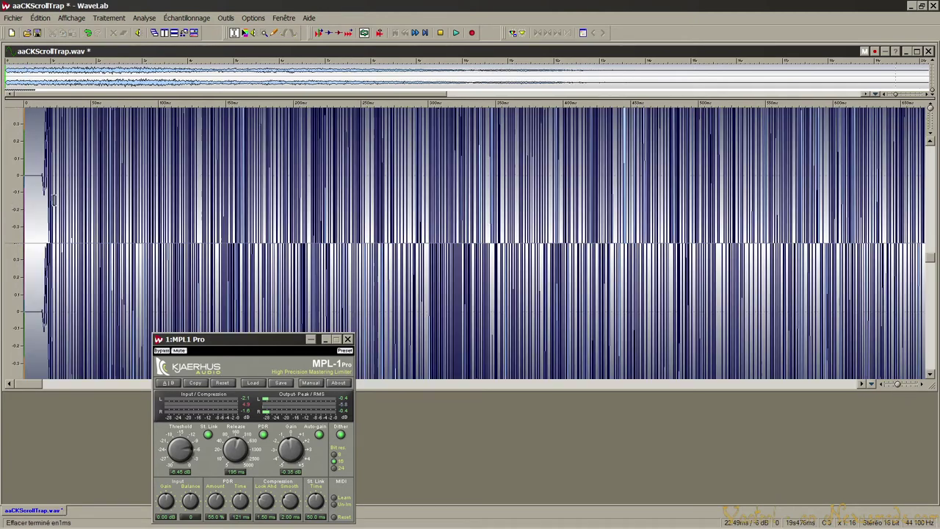
- Close the MPL1 Pro plug-in window and delete about 13 ms of leftover silence at the start of the waveform
{"action": "left_click", "coordinate": [902, 384]}
{"action": "left_click", "coordinate": [904, 386]}
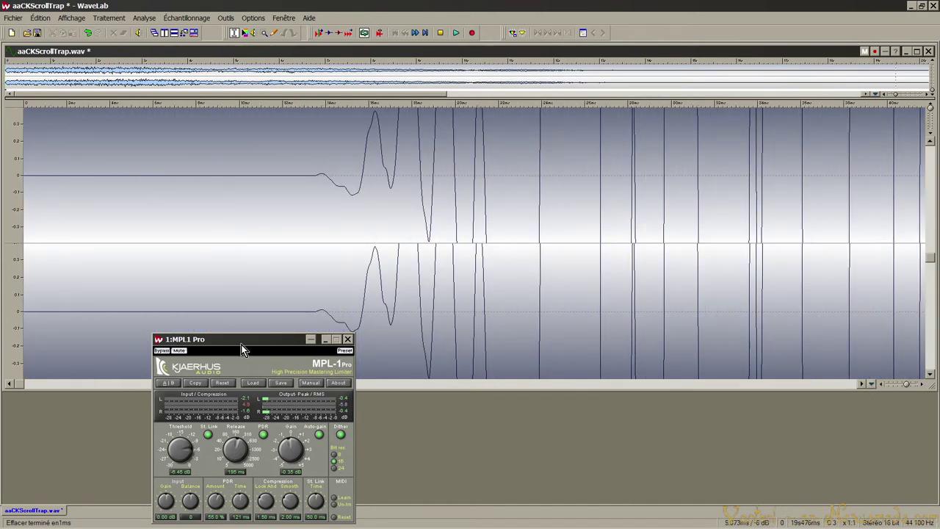
{"action": "left_click_drag", "start_coordinate": [243, 342], "coordinate": [654, 290]}
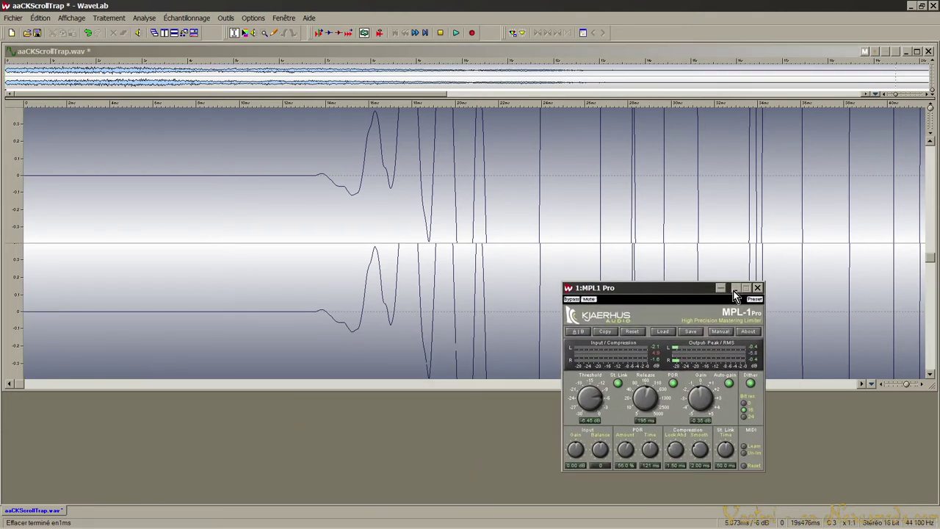
{"action": "left_click", "coordinate": [757, 288]}
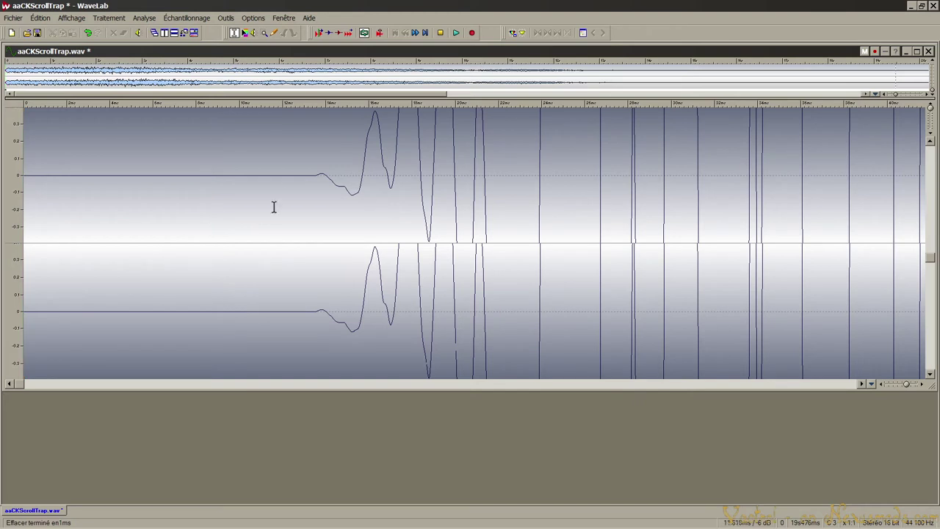
{"action": "left_click_drag", "start_coordinate": [297, 177], "coordinate": [3, 190]}
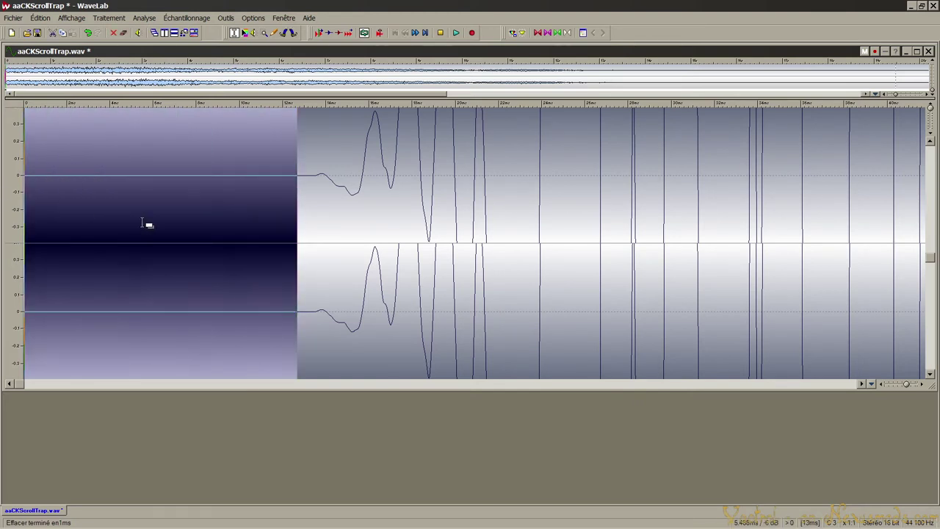
{"action": "key", "text": "Delete"}
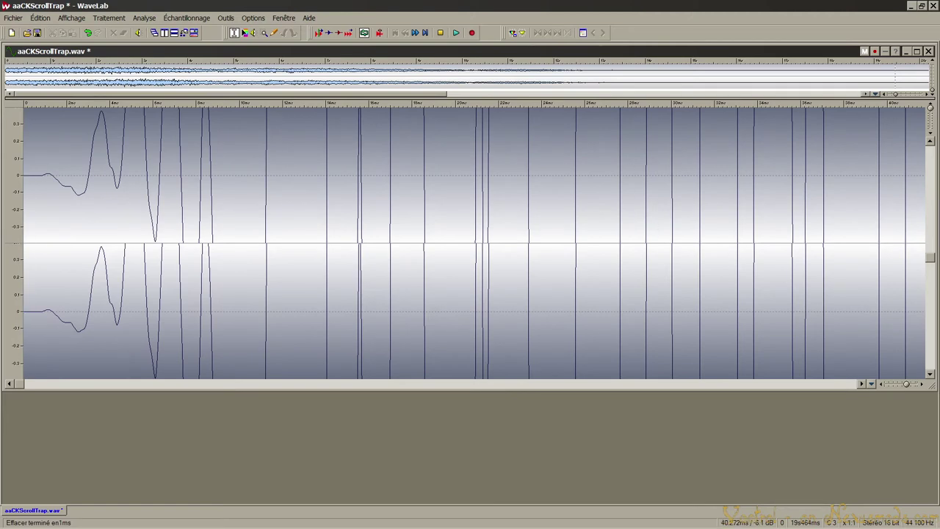
- Apply a fade-out (Fondu de sortie) to about the last 1.08 s of the waveform's decaying tail
{"action": "left_click_drag", "start_coordinate": [907, 384], "coordinate": [891, 384]}
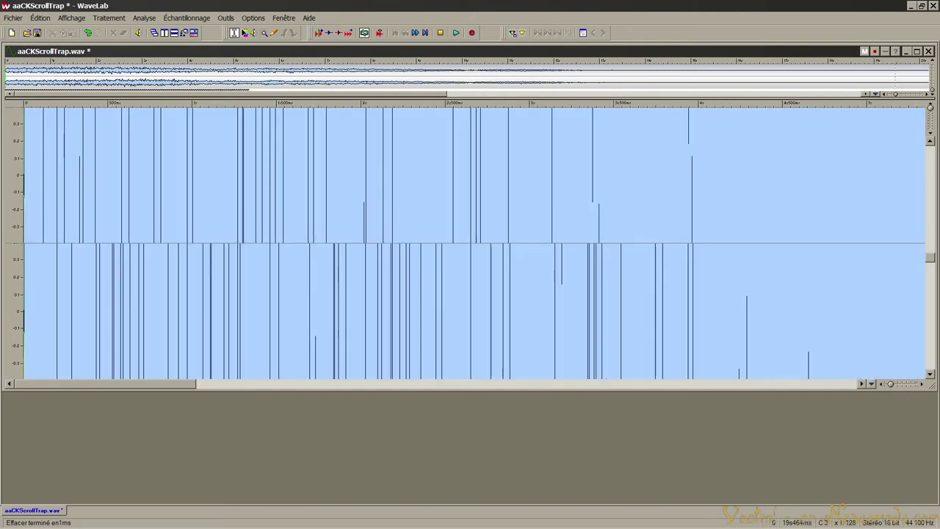
{"action": "left_click_drag", "start_coordinate": [930, 109], "coordinate": [930, 129]}
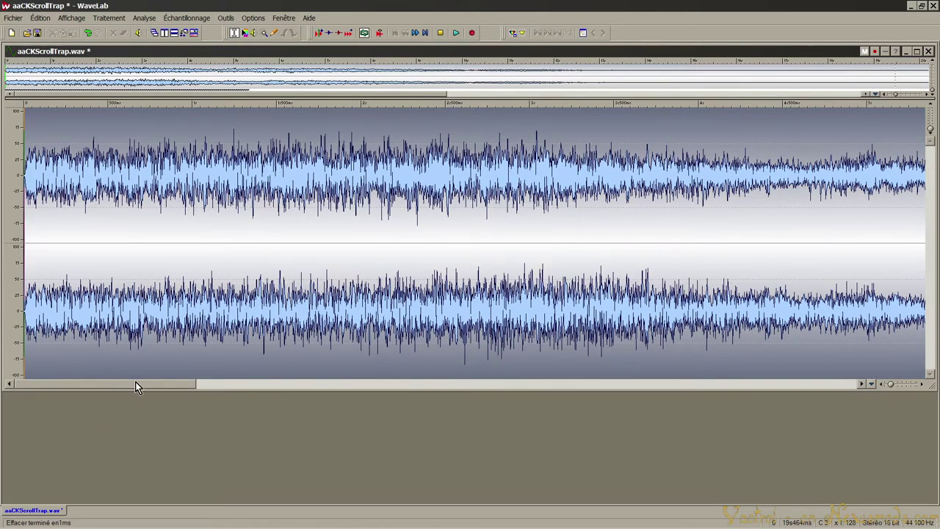
{"action": "left_click_drag", "start_coordinate": [135, 384], "coordinate": [571, 388]}
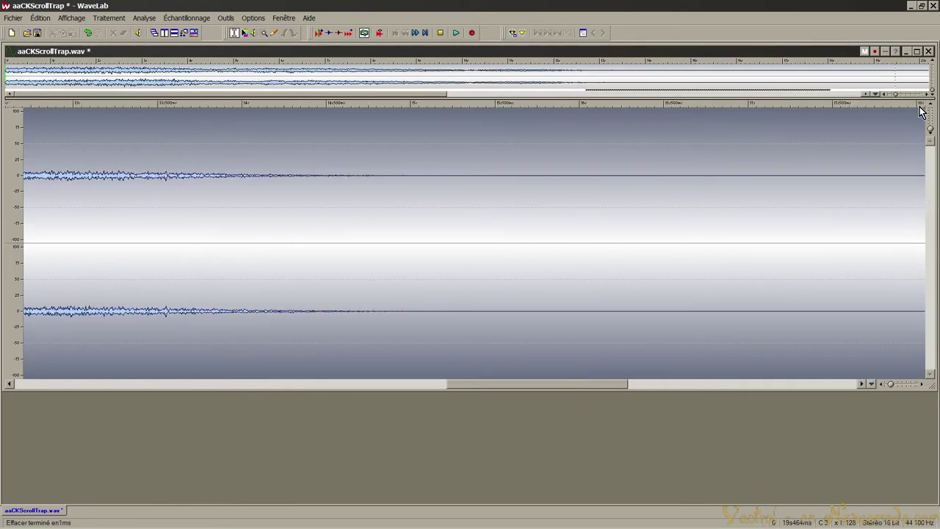
{"action": "left_click_drag", "start_coordinate": [931, 117], "coordinate": [934, 108]}
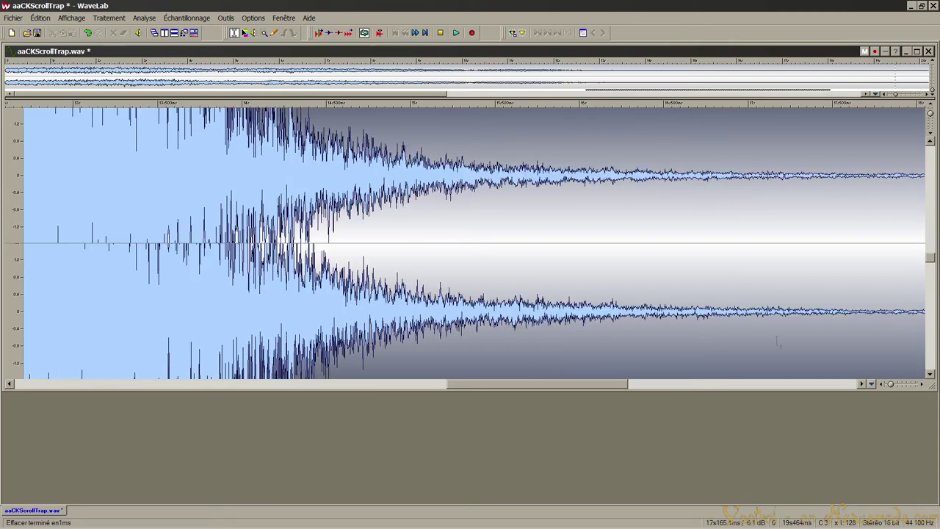
{"action": "left_click_drag", "start_coordinate": [619, 384], "coordinate": [706, 379]}
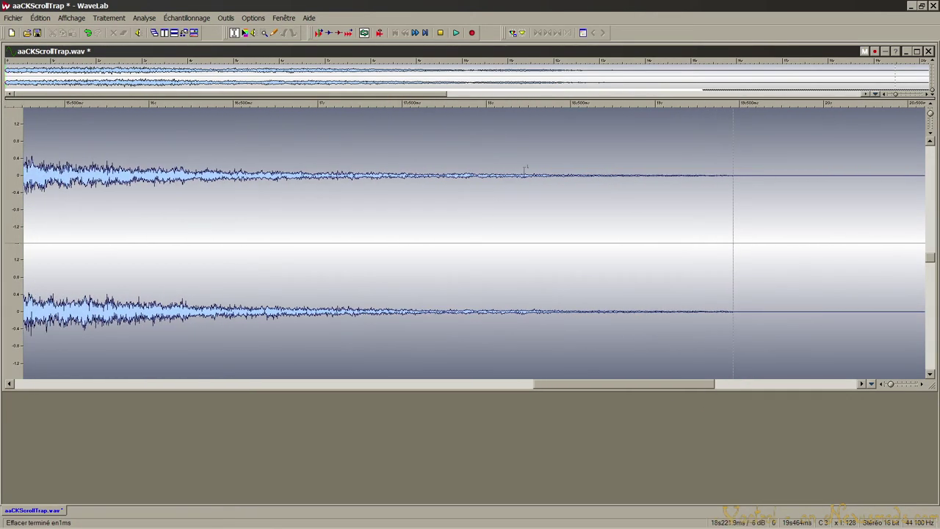
{"action": "left_click_drag", "start_coordinate": [552, 168], "coordinate": [748, 222]}
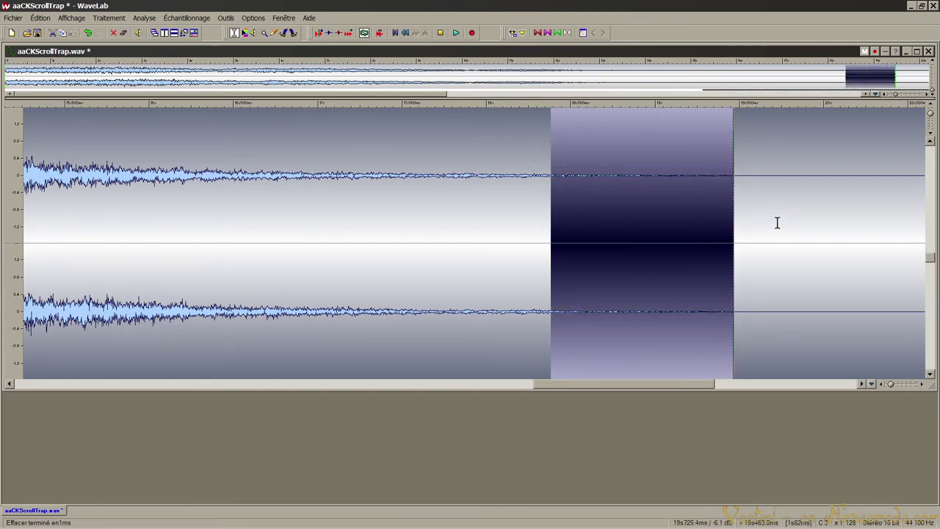
{"action": "right_click", "coordinate": [665, 201]}
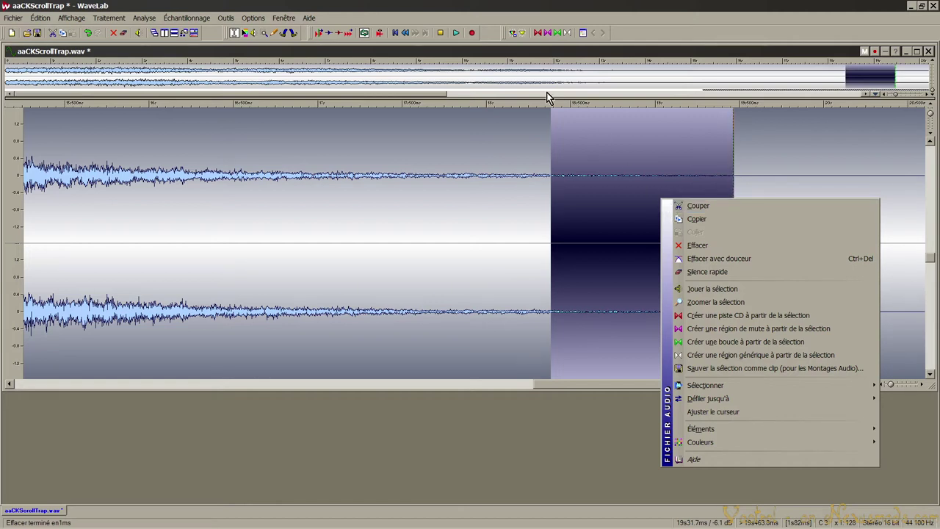
{"action": "left_click", "coordinate": [572, 20]}
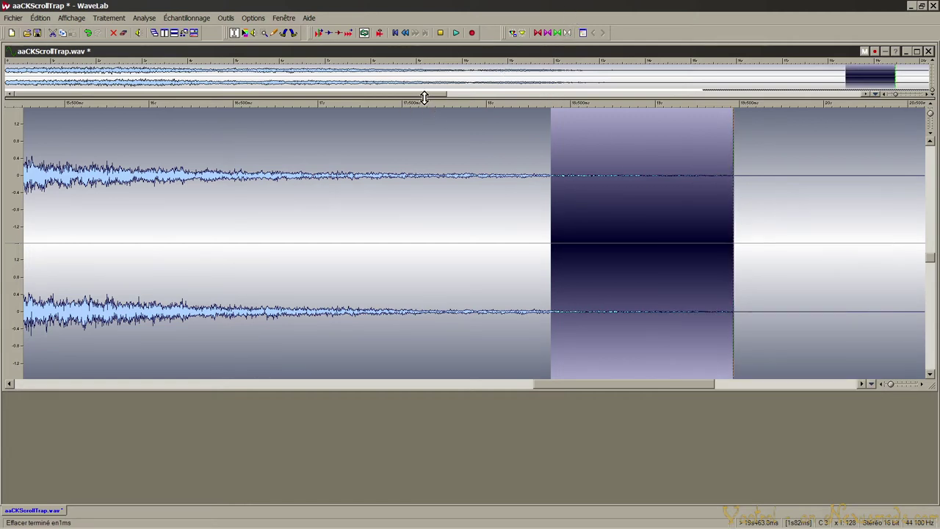
{"action": "left_click", "coordinate": [225, 20]}
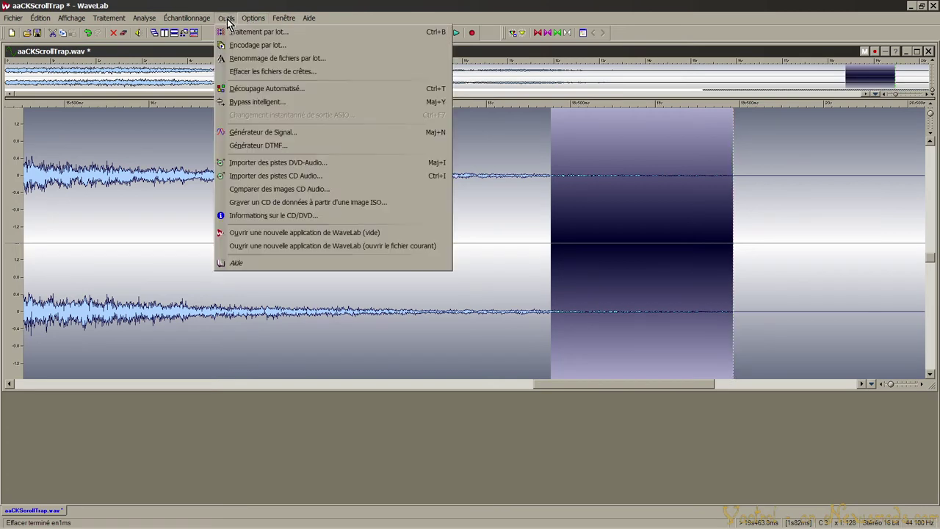
{"action": "mouse_move", "coordinate": [109, 21]}
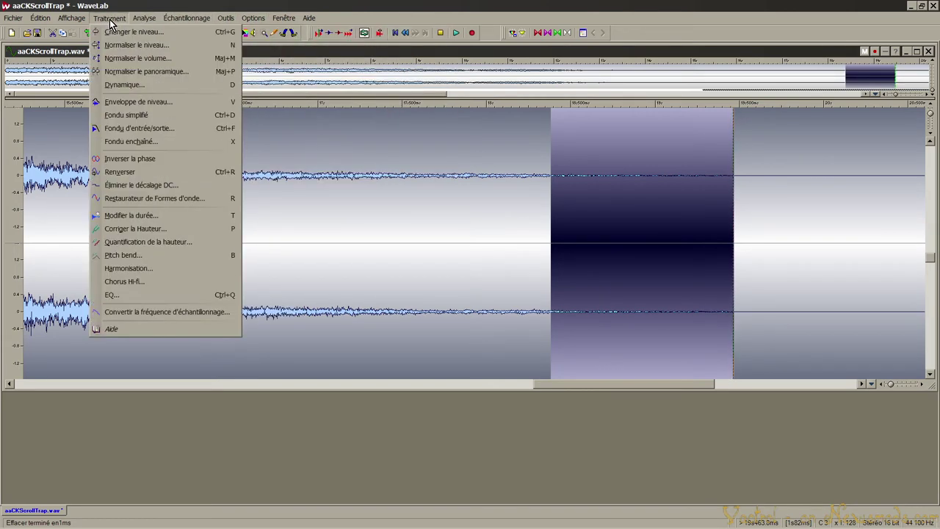
{"action": "left_click", "coordinate": [152, 129]}
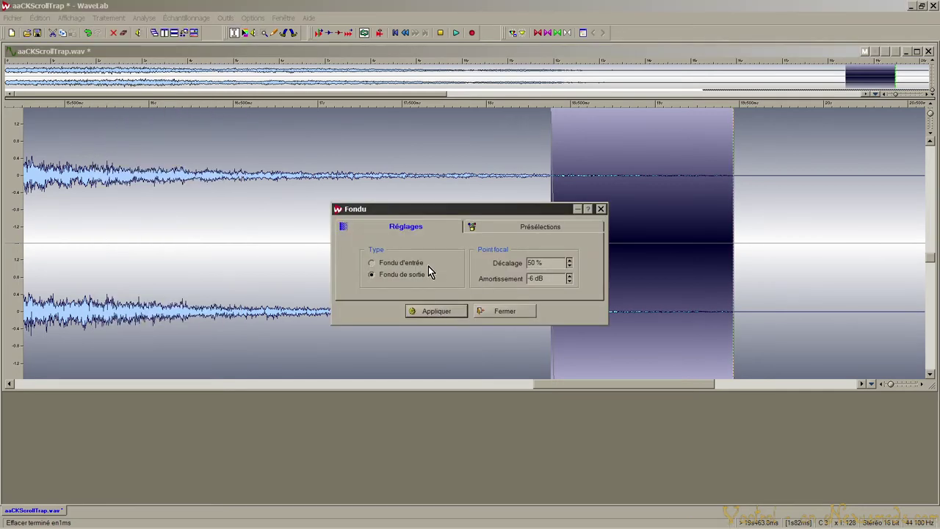
{"action": "left_click", "coordinate": [436, 311]}
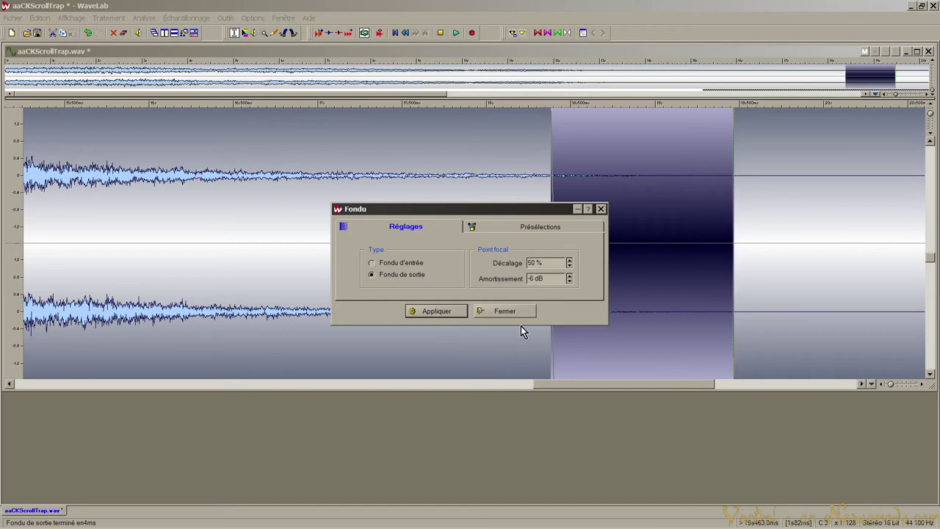
{"action": "left_click", "coordinate": [600, 209]}
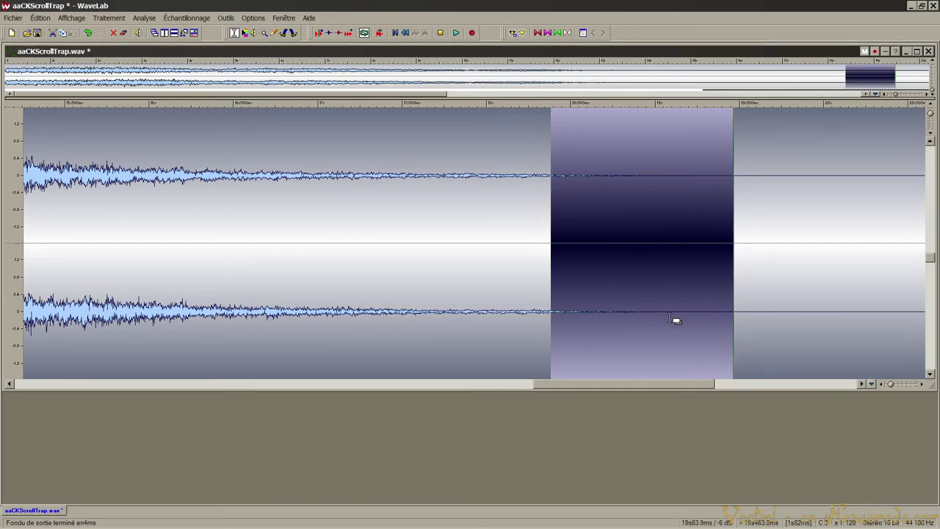
{"action": "left_click_drag", "start_coordinate": [646, 386], "coordinate": [94, 324]}
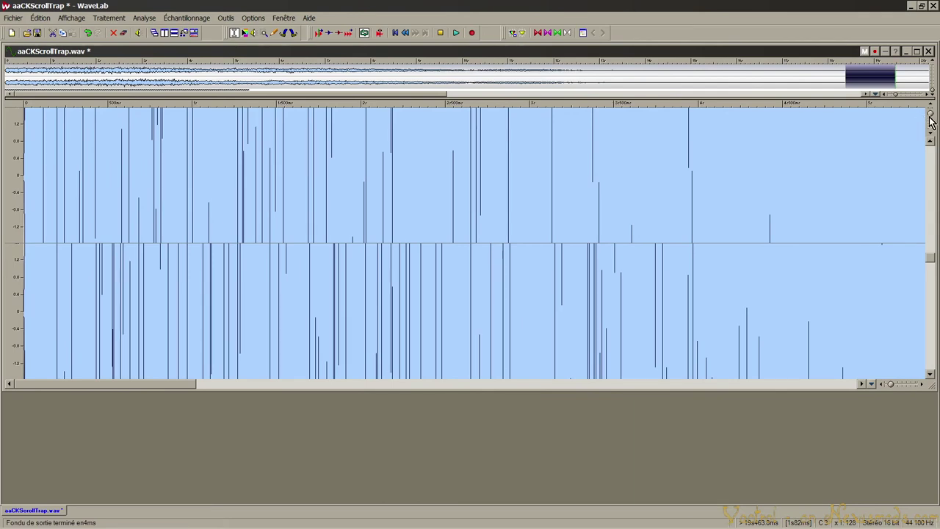
{"action": "left_click", "coordinate": [930, 138]}
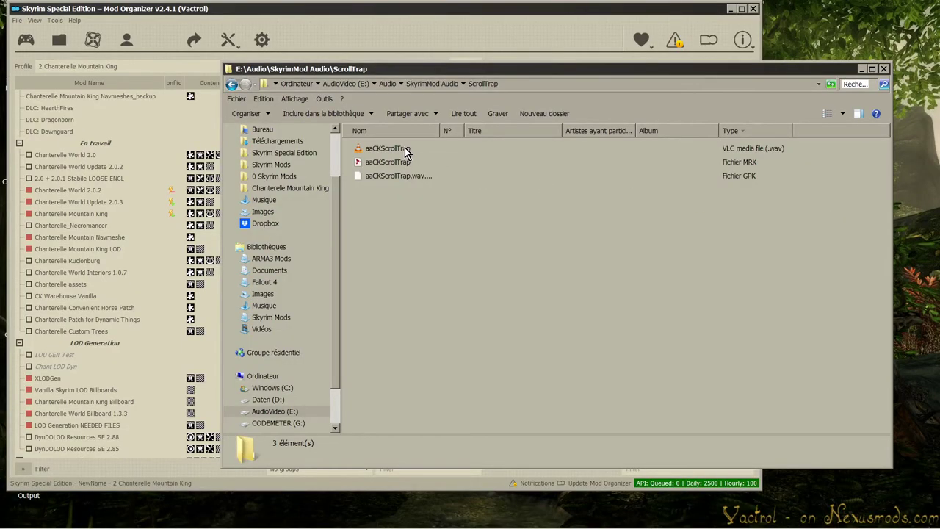
- Copy the aaCKScrollTrap WAV file from the ScrollTrap folder and open the Chanterelle Mountain King mod's folder from Mod Organizer
{"action": "right_click", "coordinate": [405, 148]}
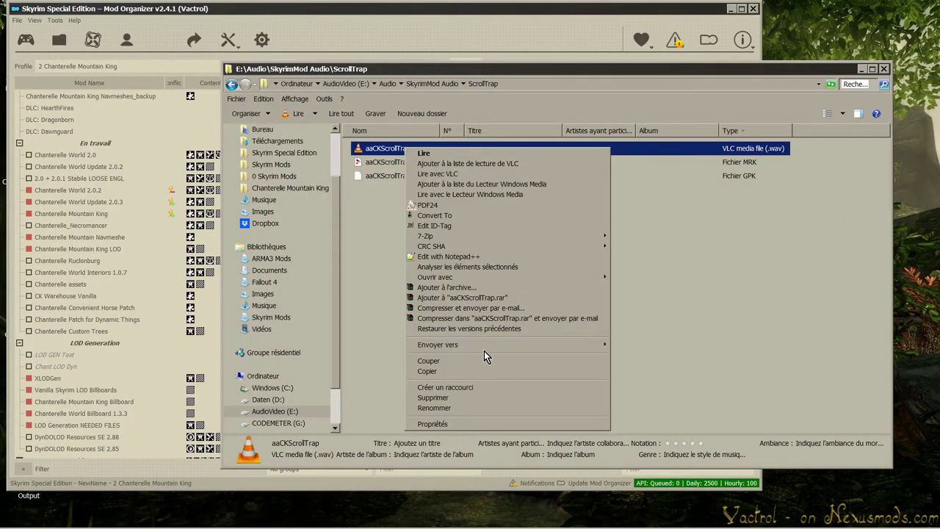
{"action": "left_click", "coordinate": [458, 372]}
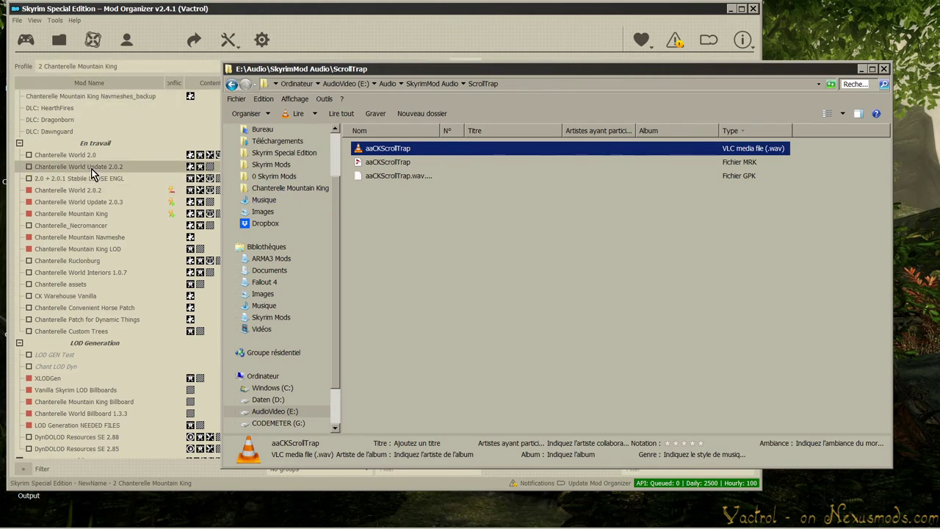
{"action": "left_click", "coordinate": [97, 217]}
{"action": "right_click", "coordinate": [98, 218]}
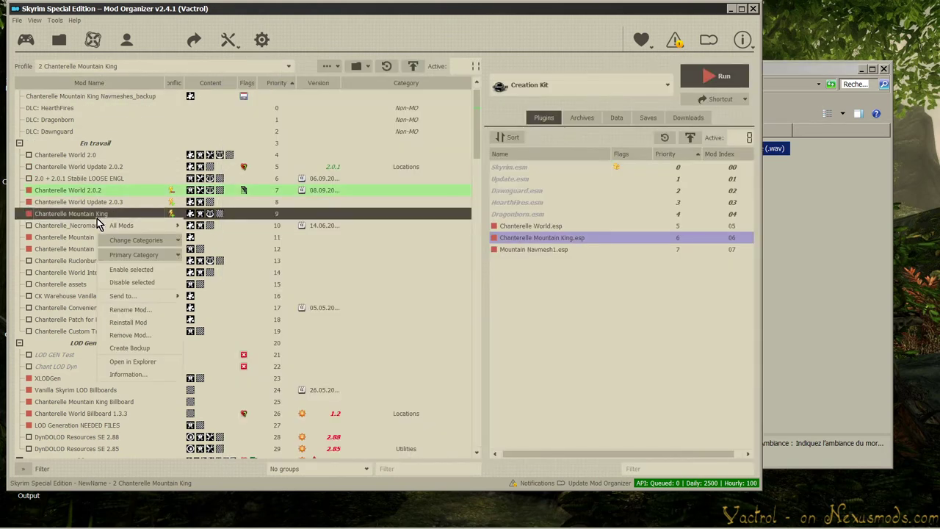
{"action": "left_click", "coordinate": [98, 217]}
{"action": "right_click", "coordinate": [105, 217]}
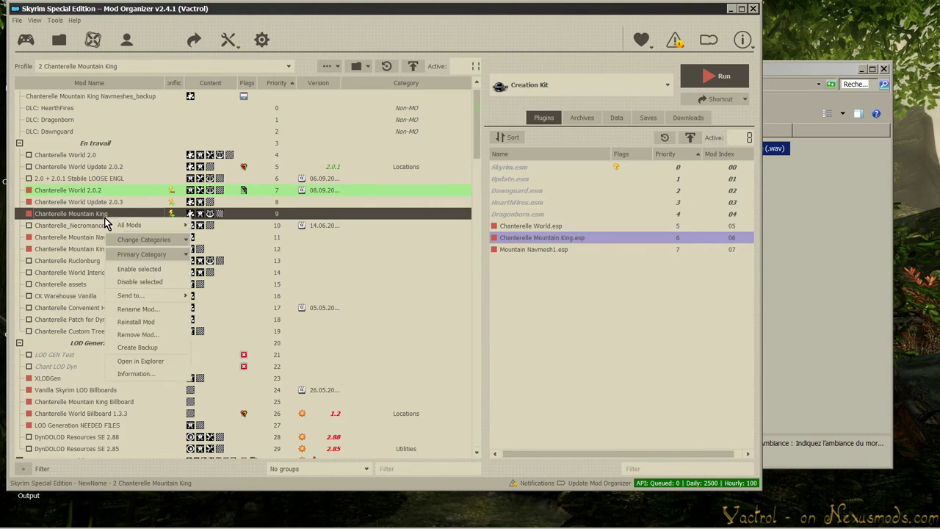
{"action": "left_click", "coordinate": [141, 361]}
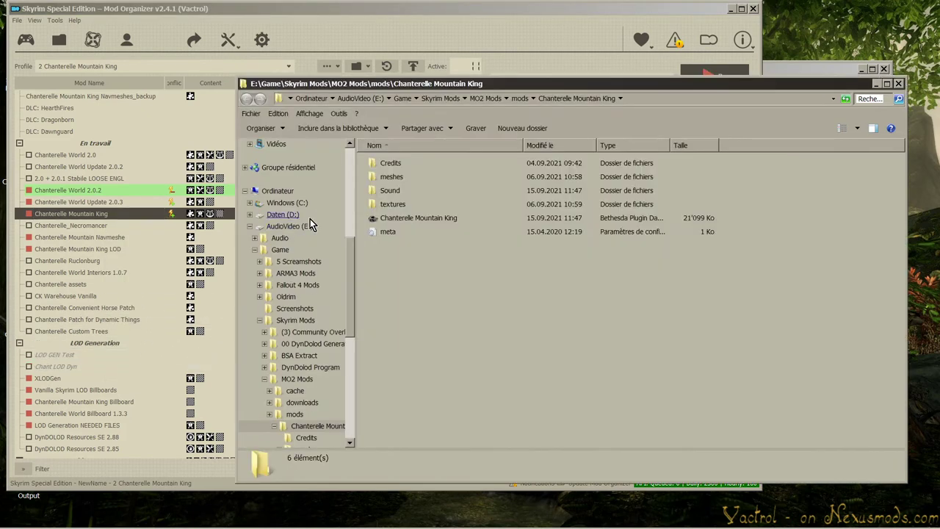
- Paste the copied WAV file into the mod's Sound\FX\DRS folder
{"action": "double_click", "coordinate": [389, 190]}
{"action": "double_click", "coordinate": [382, 162]}
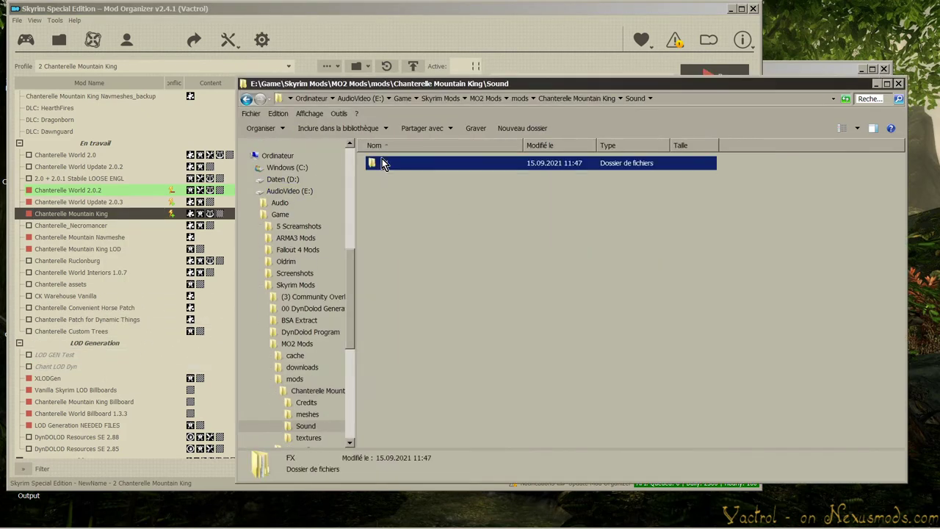
{"action": "double_click", "coordinate": [383, 162]}
{"action": "right_click", "coordinate": [413, 182]}
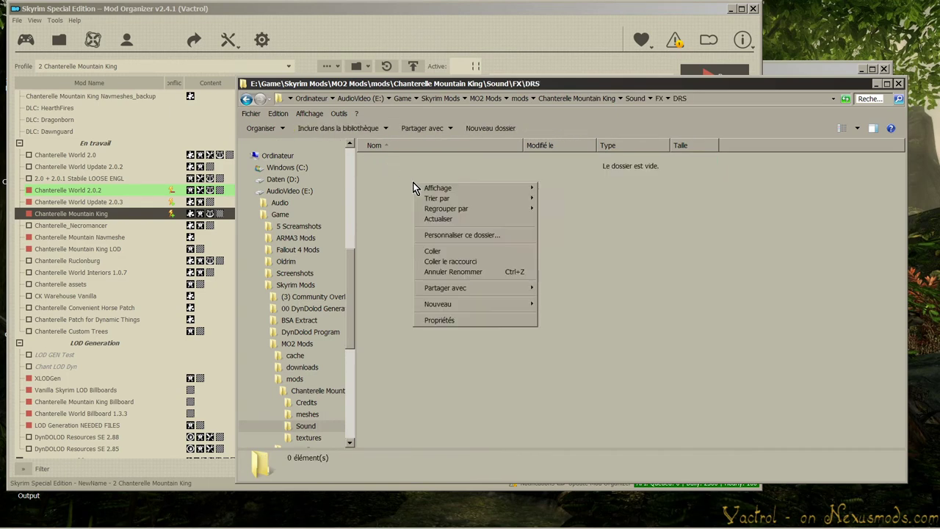
{"action": "left_click", "coordinate": [452, 251]}
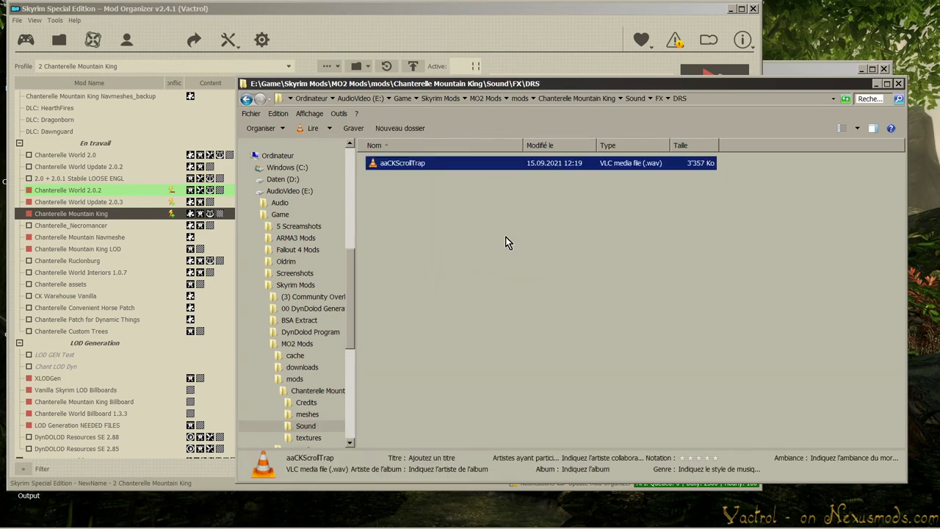
- Switch to Mod Organizer, launch the Creation Kit, and list the Sound Descriptor forms under Audio in the Object Window
{"action": "left_click", "coordinate": [599, 13]}
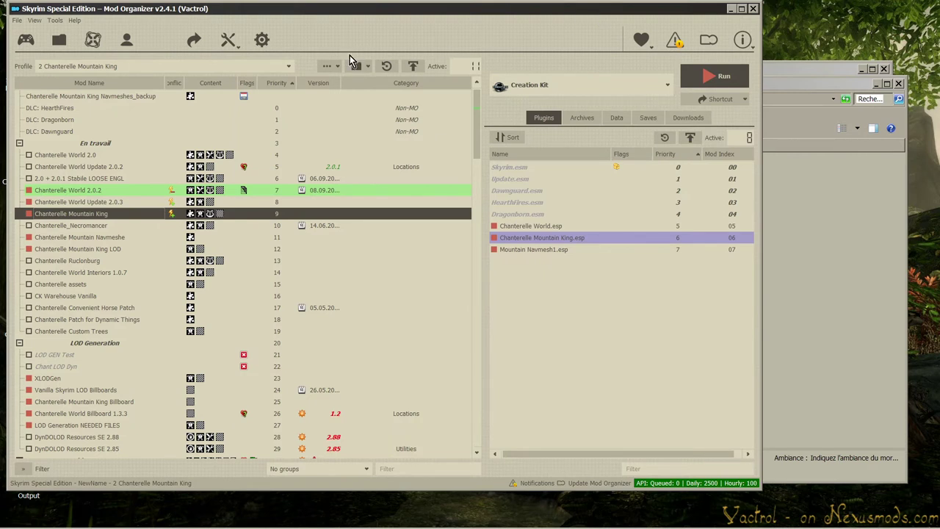
{"action": "left_click", "coordinate": [723, 78]}
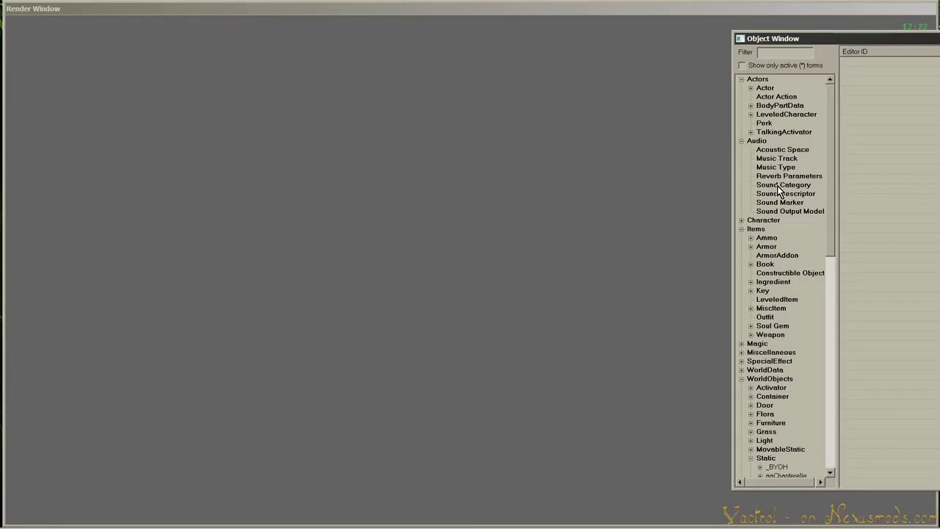
{"action": "left_click", "coordinate": [781, 194]}
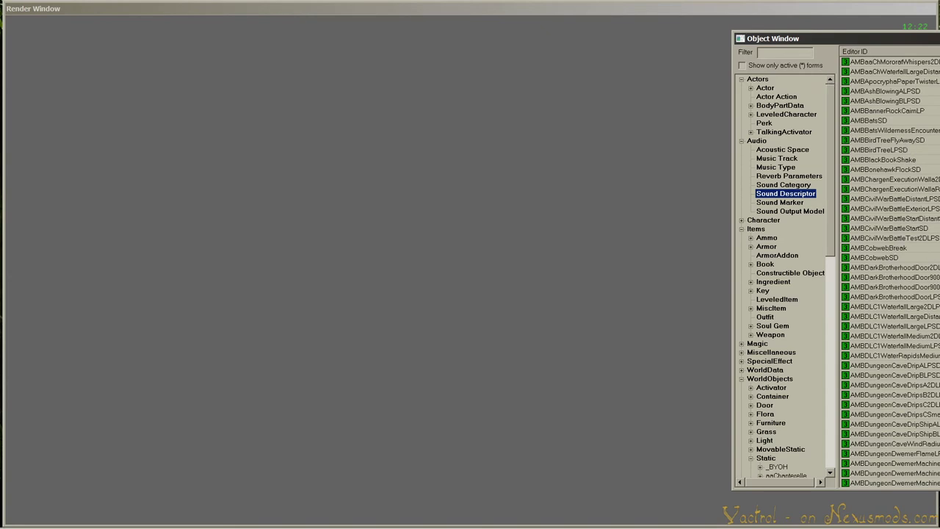
- Find the DRSWoodTrapDoorClose entry among the sound descriptors and open it for editing
{"action": "scroll", "coordinate": [888, 271], "scroll_direction": "down", "scroll_amount": 20}
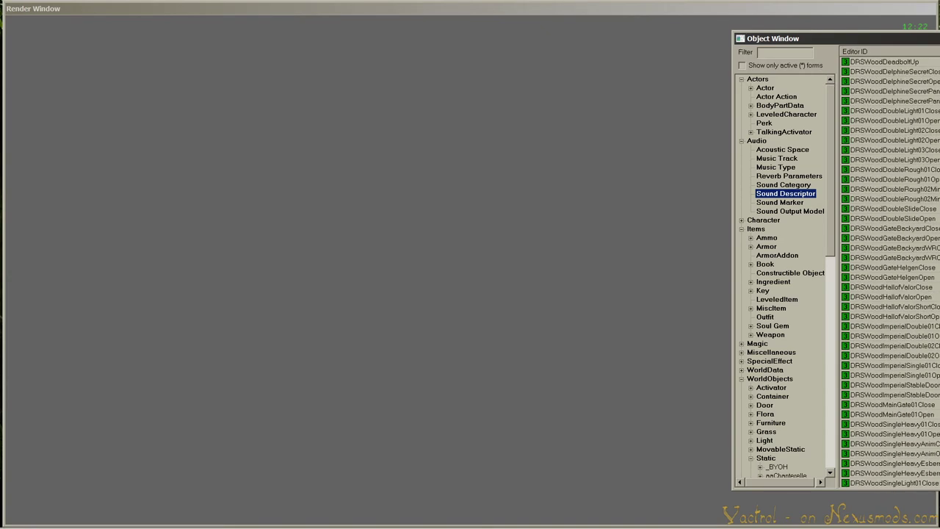
{"action": "scroll", "coordinate": [888, 272], "scroll_direction": "down", "scroll_amount": 9}
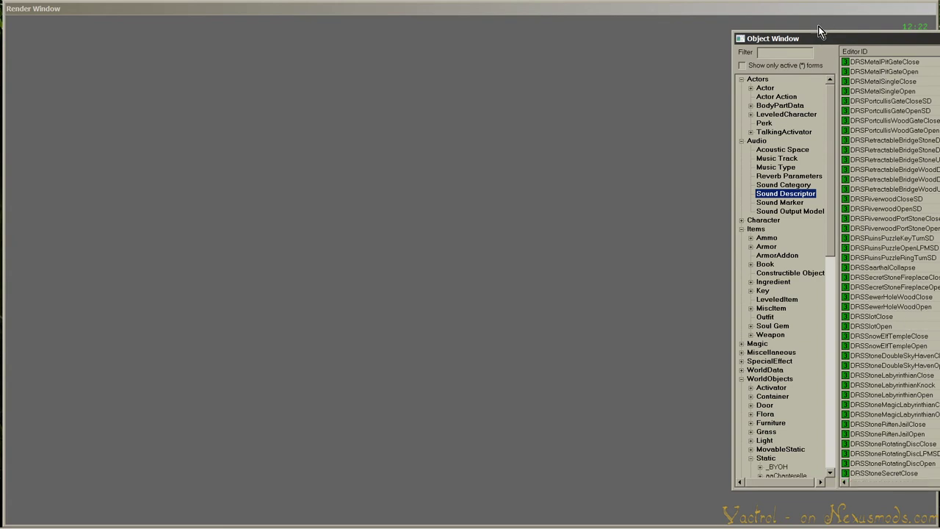
{"action": "left_click", "coordinate": [897, 326]}
{"action": "scroll", "coordinate": [906, 317], "scroll_direction": "down", "scroll_amount": 9}
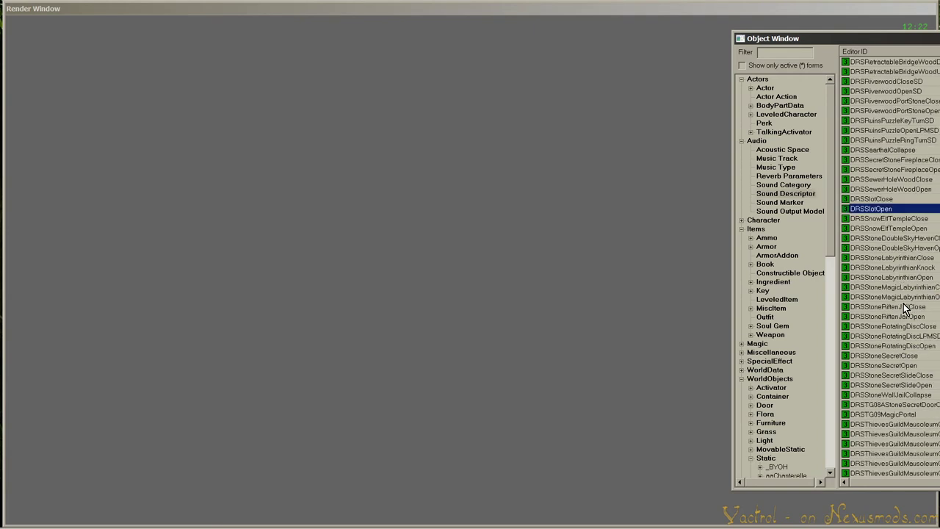
{"action": "scroll", "coordinate": [914, 413], "scroll_direction": "down", "scroll_amount": 4}
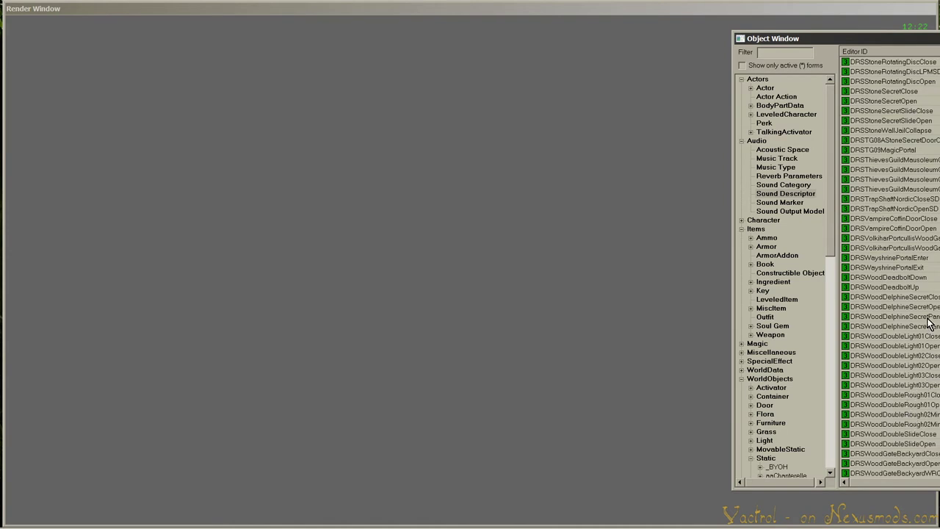
{"action": "scroll", "coordinate": [914, 309], "scroll_direction": "down", "scroll_amount": 1}
{"action": "scroll", "coordinate": [914, 309], "scroll_direction": "down", "scroll_amount": 7}
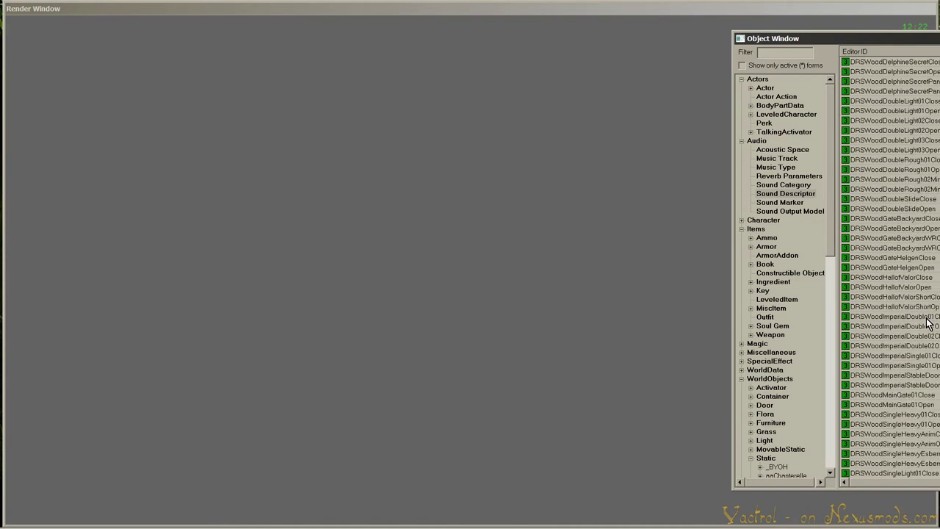
{"action": "scroll", "coordinate": [917, 323], "scroll_direction": "down", "scroll_amount": 5}
{"action": "scroll", "coordinate": [917, 323], "scroll_direction": "down", "scroll_amount": 4}
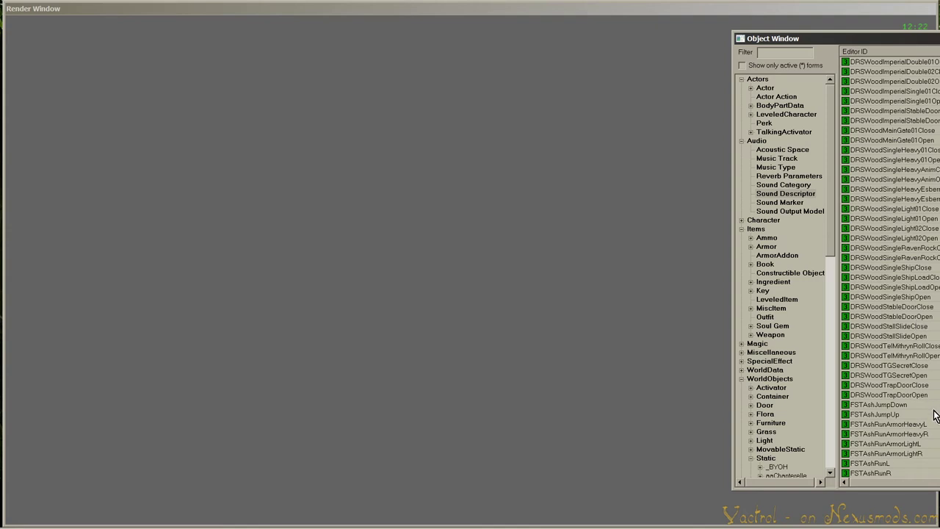
{"action": "left_click", "coordinate": [899, 386]}
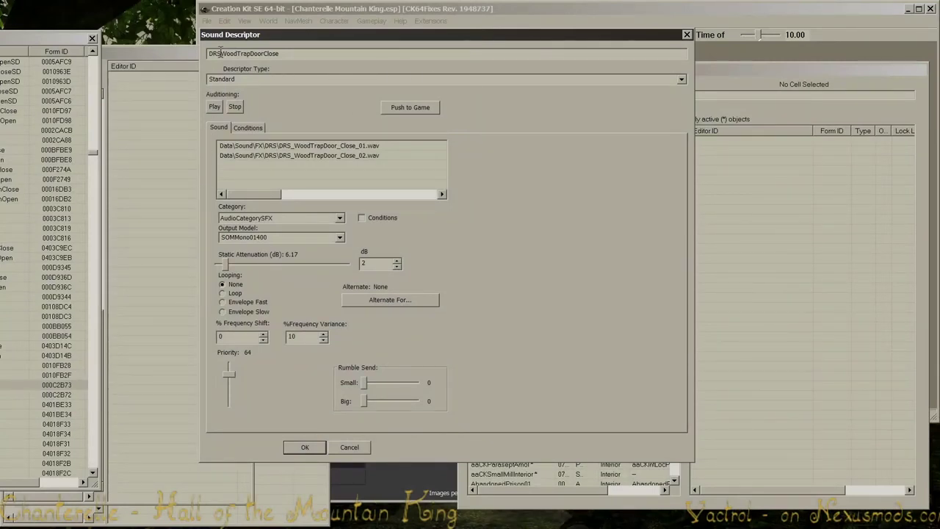
- Replace the WoodTrapDoorClose part of the sound descriptor's ID with a name starting with "aa", keeping the DRS prefix
{"action": "left_click_drag", "start_coordinate": [239, 60], "coordinate": [290, 67]}
{"action": "type", "text": "aa"}
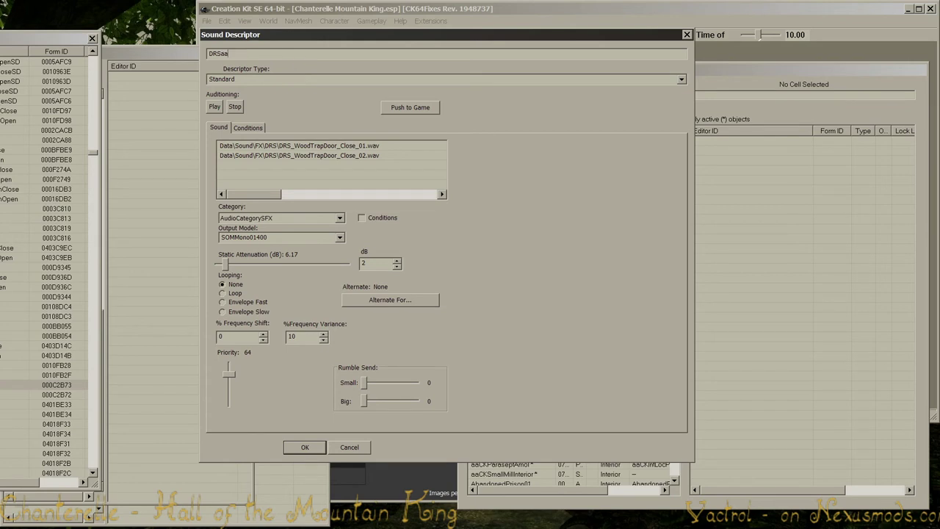